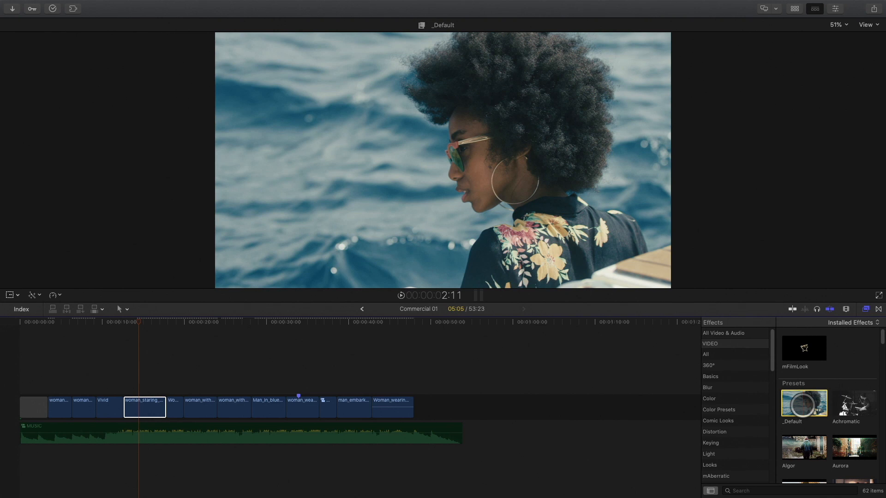
# - Apply the mFilmLook _Default preset to the selected woman_staring clip and show the clip's inspector beside an enlarged viewer
pyautogui.doubleClick(803, 403)
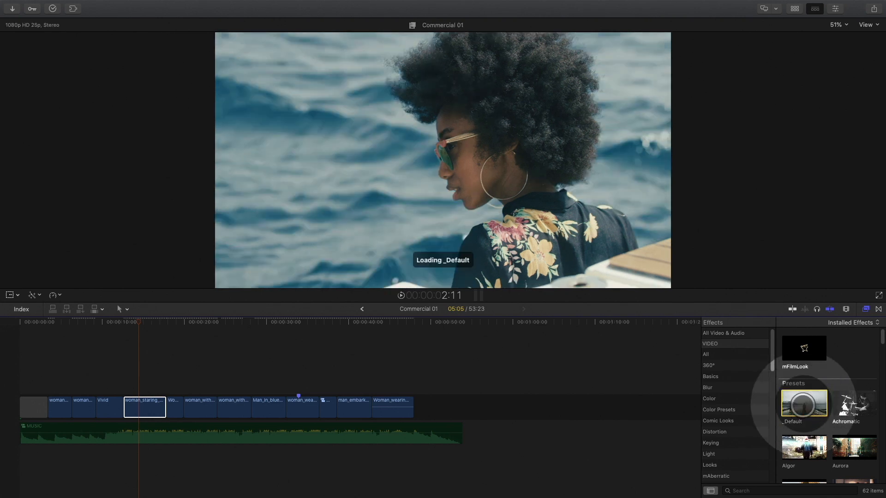
pyautogui.click(865, 309)
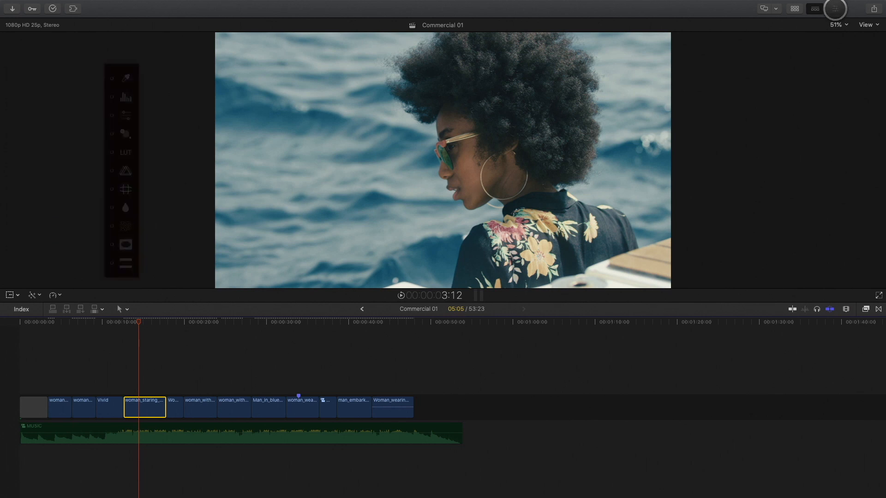
pyautogui.click(836, 9)
pyautogui.moveTo(412, 303); pyautogui.dragTo(415, 389)
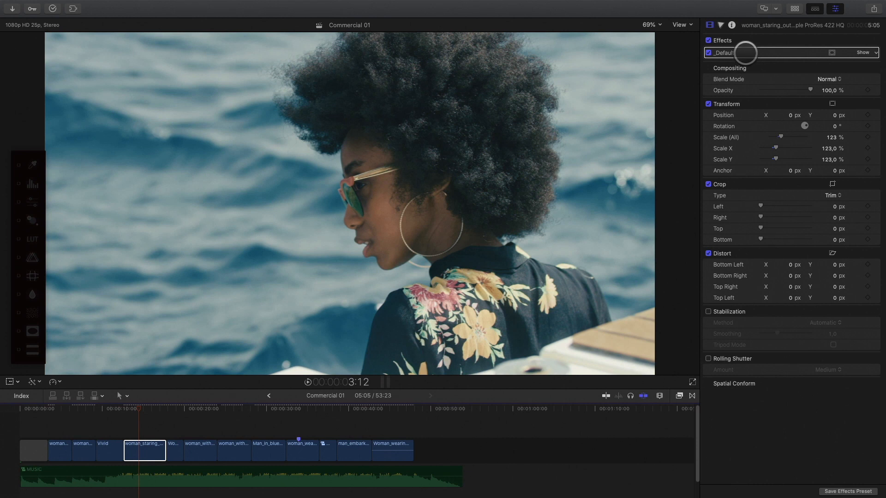
# - Expand the _Default effect's parameters and move its on-screen toolbar onto the edge of the image
pyautogui.click(864, 52)
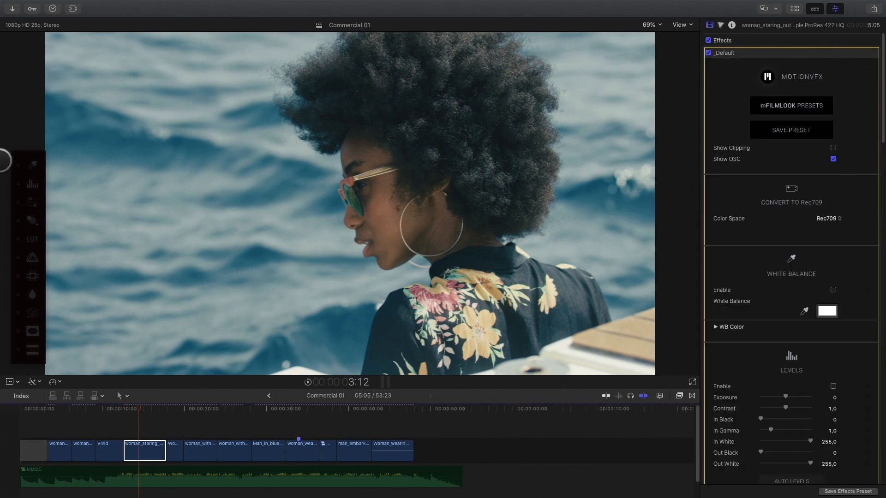
pyautogui.moveTo(25, 155); pyautogui.dragTo(81, 132)
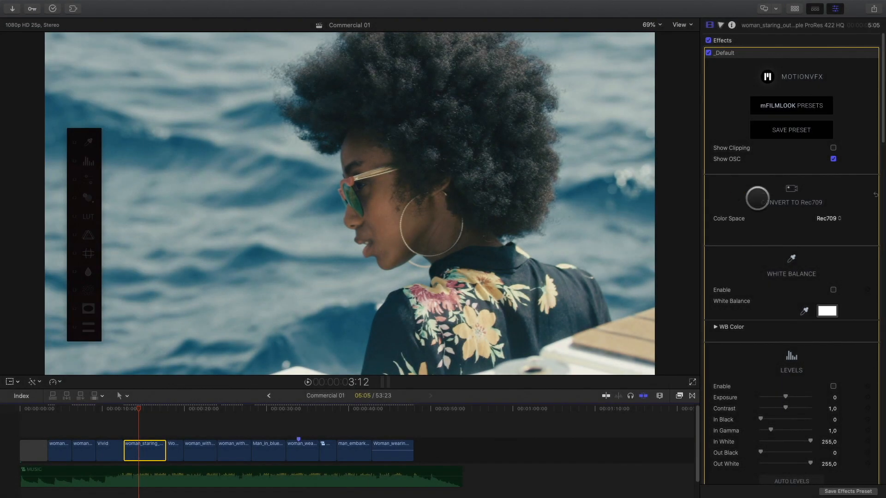
# - Open the LUT presets of the effect's 3D Look-Up Table section and move the preset window off the subject's face
pyautogui.scroll(-15, 764, 225)
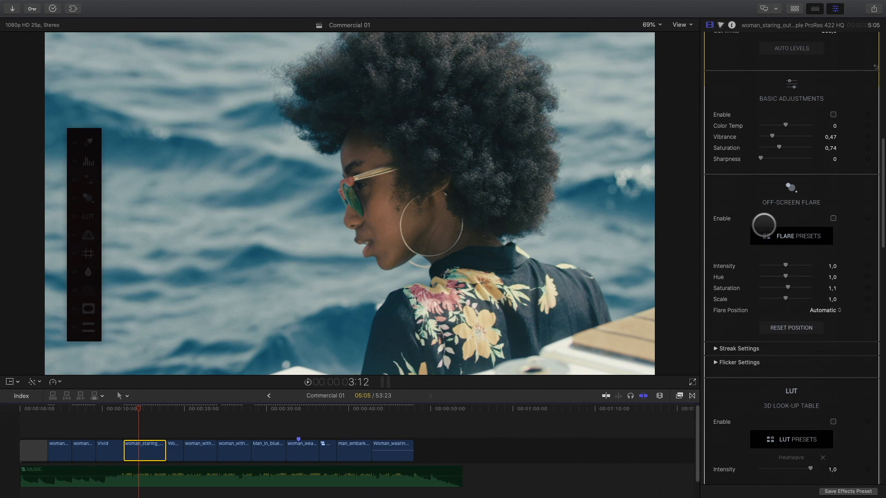
pyautogui.scroll(-5, 764, 225)
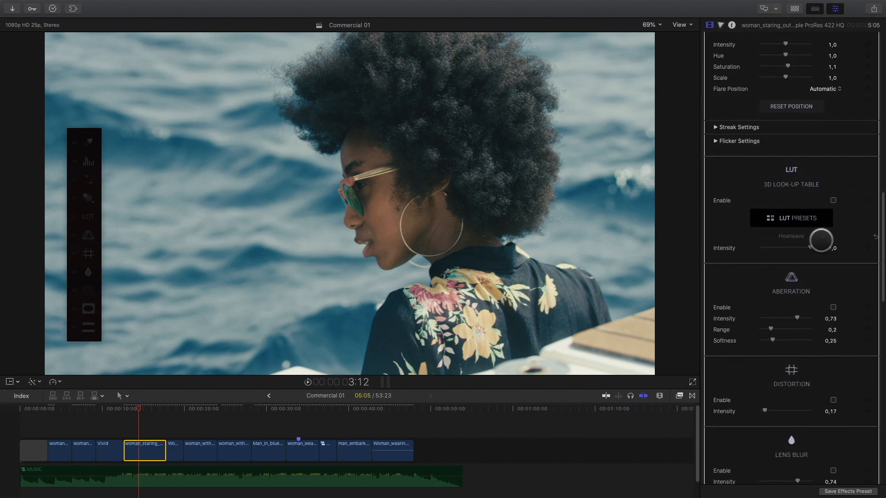
pyautogui.click(802, 225)
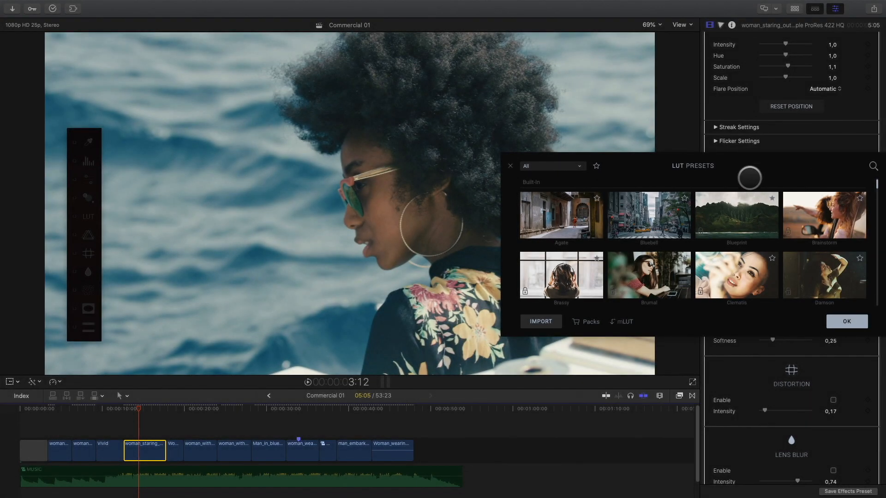
pyautogui.moveTo(749, 177); pyautogui.dragTo(689, 257)
# - Look through the available LUT presets, checking the full list and the Blockbuster 2, Insta and Movie categories
pyautogui.scroll(-5, 821, 281)
pyautogui.scroll(5, 823, 279)
pyautogui.scroll(-10, 821, 304)
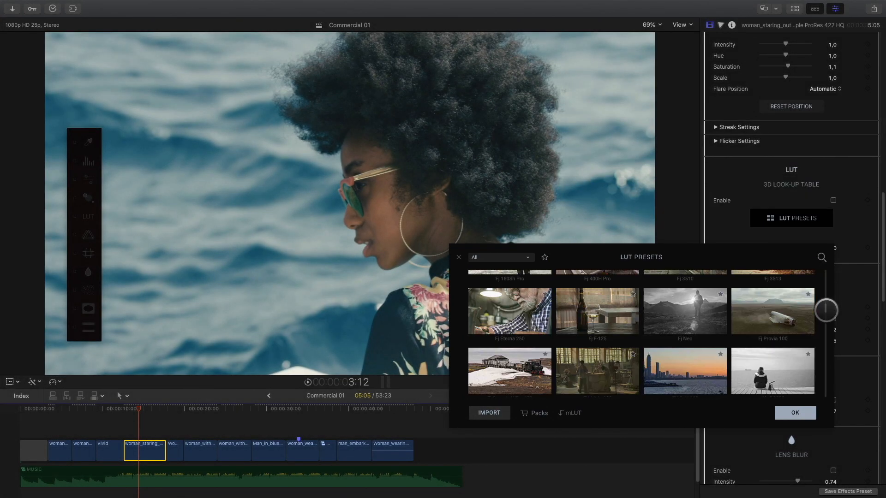
pyautogui.scroll(10, 820, 306)
pyautogui.click(525, 258)
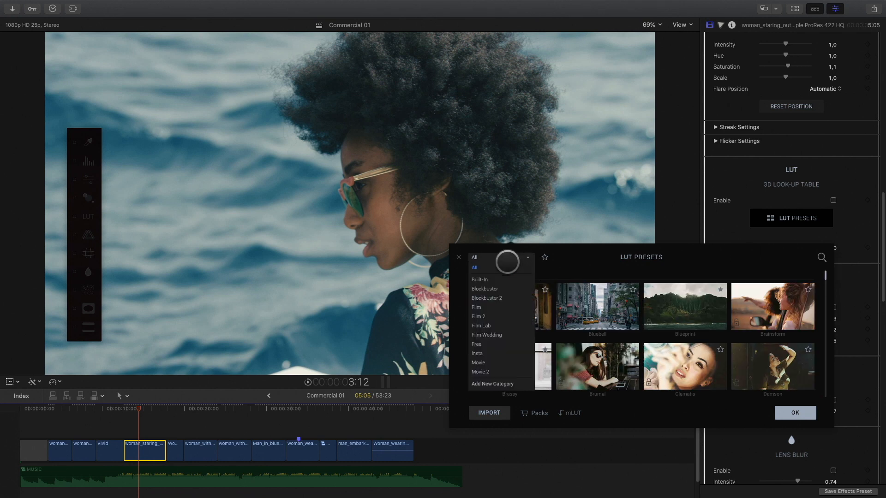
pyautogui.click(489, 298)
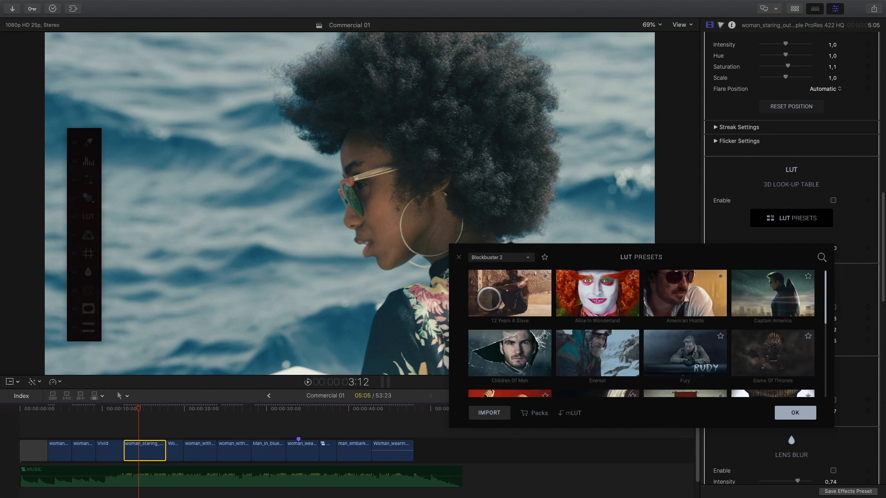
pyautogui.click(509, 257)
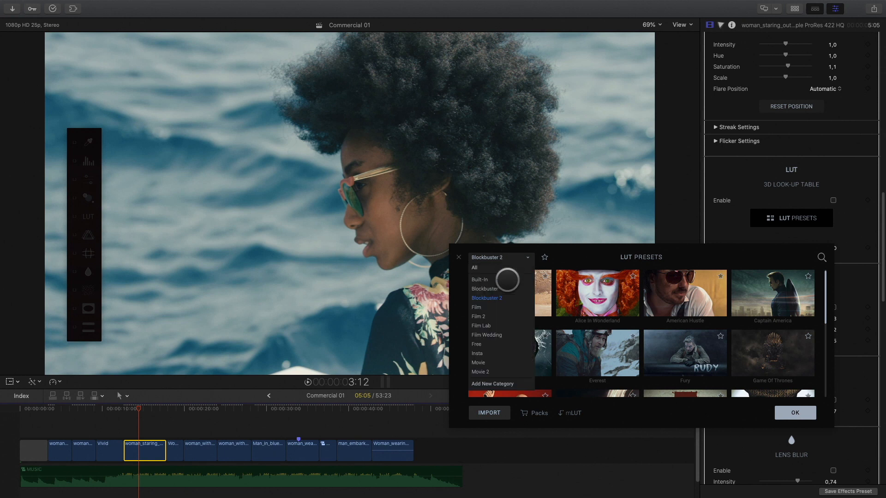
pyautogui.click(497, 355)
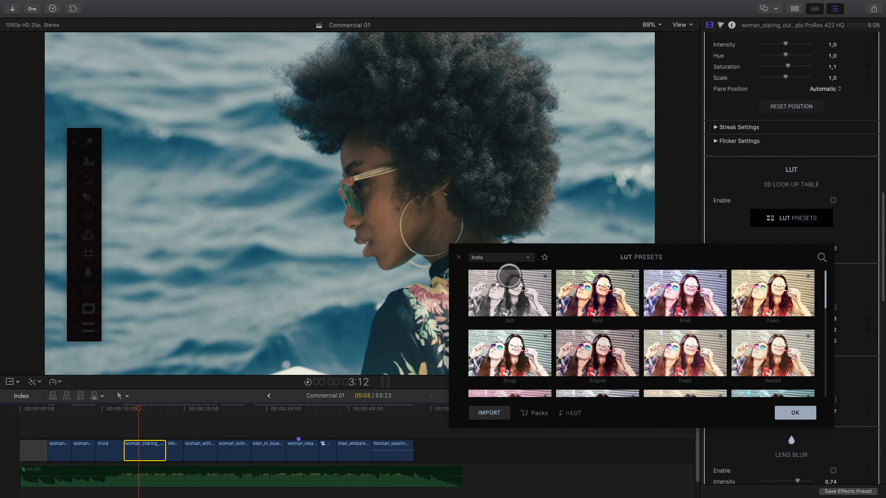
pyautogui.click(518, 258)
pyautogui.click(495, 363)
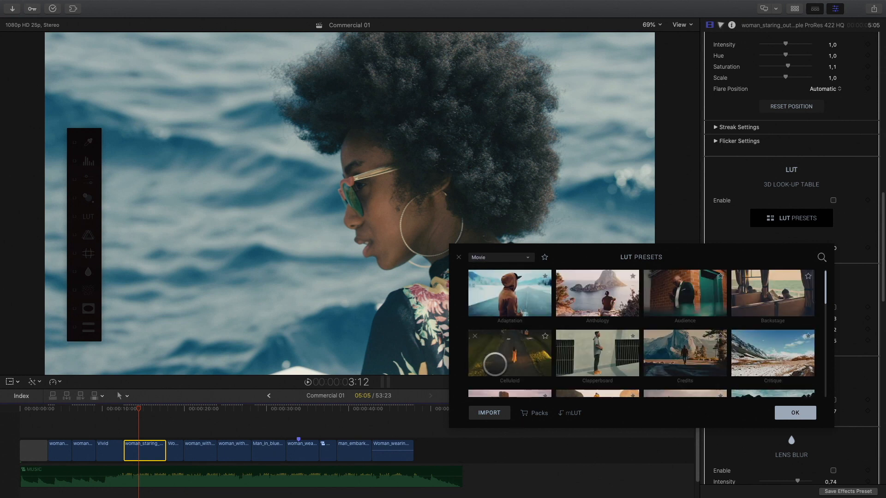
# - Try the Aged Portrait and Butterscotch Treat LUTs from the Movie 2 category on the clip
pyautogui.click(502, 257)
pyautogui.click(494, 368)
pyautogui.click(598, 294)
pyautogui.click(766, 353)
# - Preview the Film 2 LUTs Amrita, Bloodstone and Brine, and apply Amalfi to the clip at intensity 1.0
pyautogui.click(501, 258)
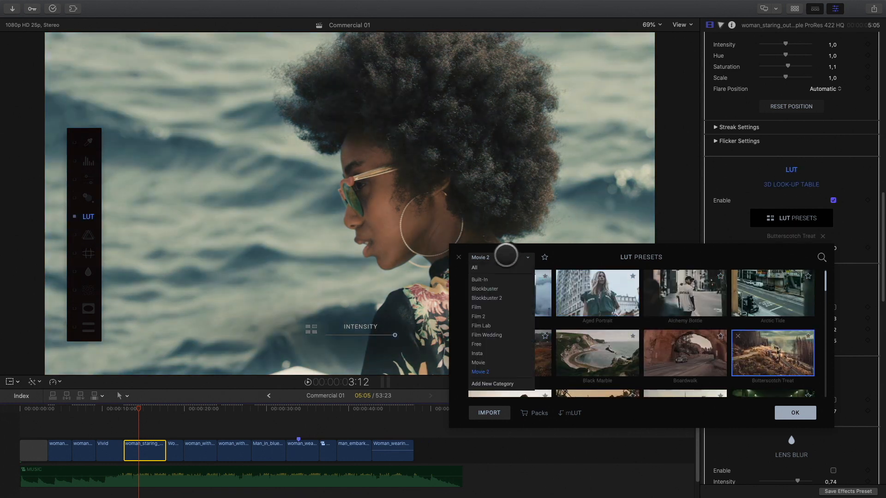
pyautogui.click(492, 317)
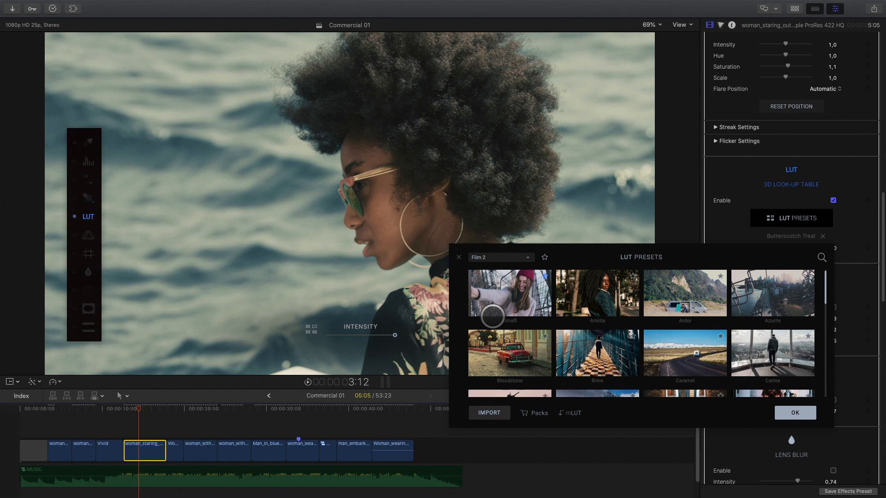
pyautogui.click(608, 297)
pyautogui.click(520, 349)
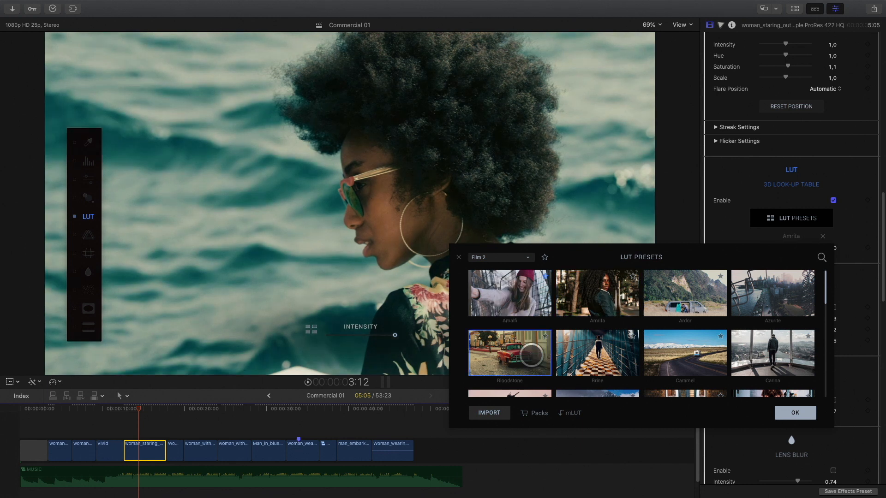
pyautogui.click(597, 353)
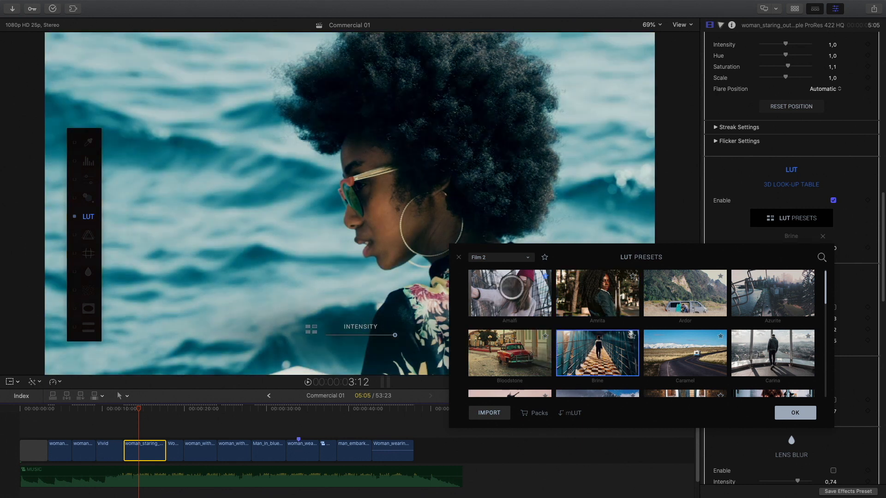
pyautogui.click(510, 287)
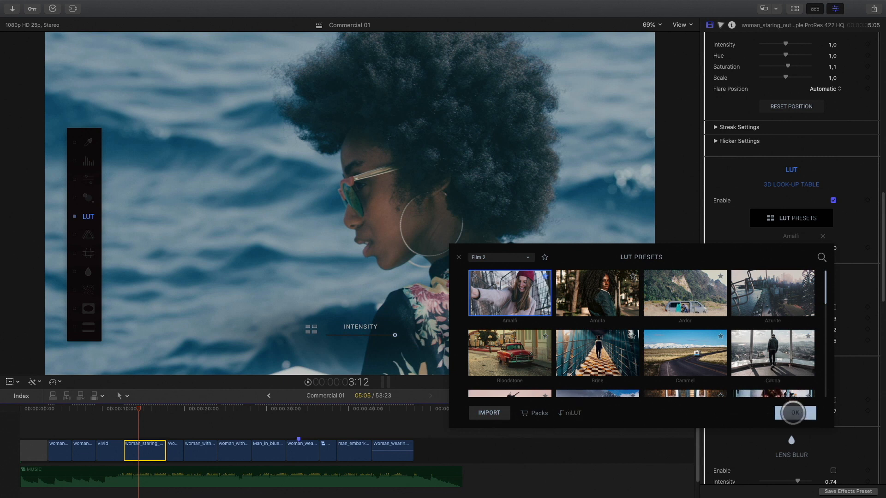
pyautogui.click(793, 412)
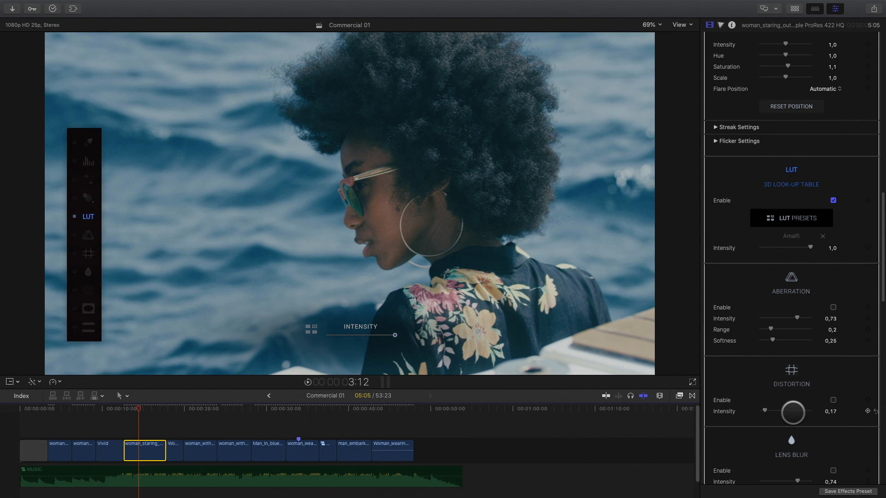
pyautogui.moveTo(394, 335); pyautogui.dragTo(422, 344)
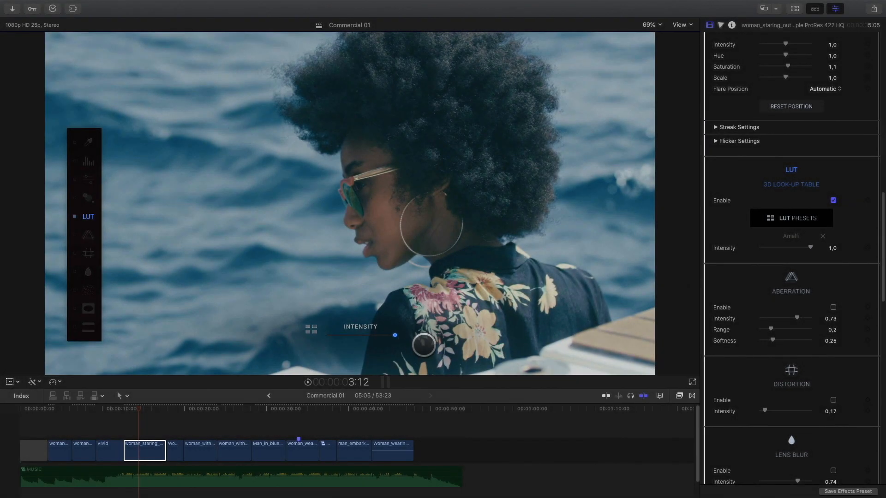
# - Compare the graded woman_staring clip with an earlier ungraded shot and copy the graded clip
pyautogui.click(143, 416)
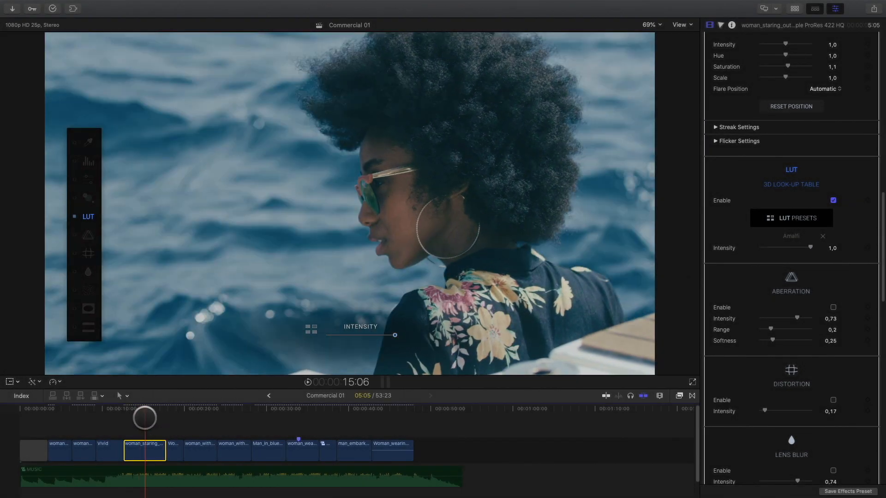
pyautogui.click(83, 410)
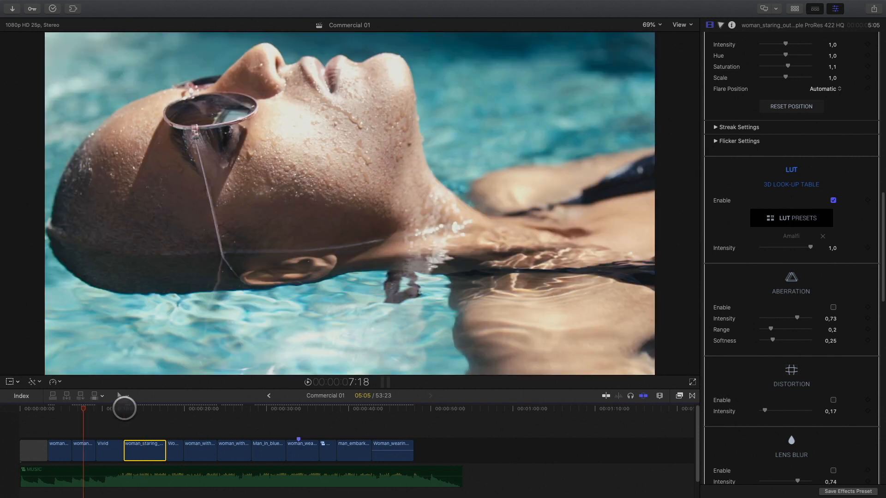
pyautogui.click(146, 409)
pyautogui.press('super+c')
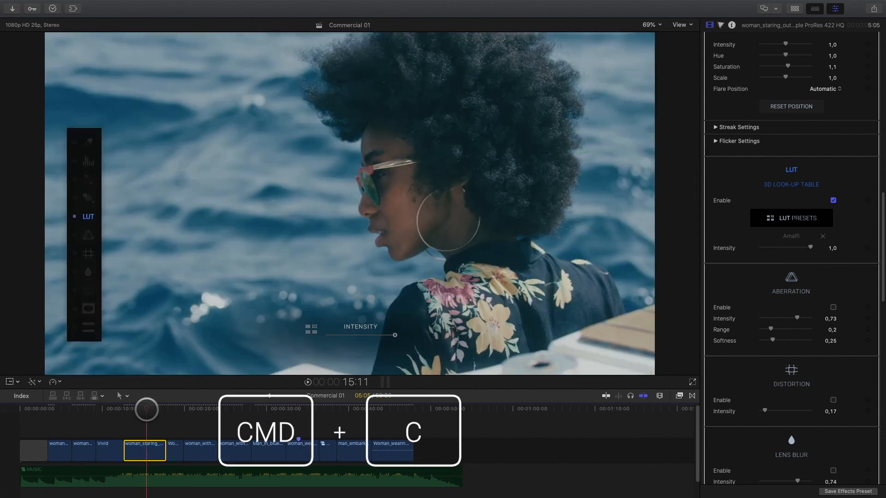
# - Paste only the _Default effect, without the Scale attribute, onto the first two woman clips in the timeline
pyautogui.moveTo(87, 421); pyautogui.dragTo(59, 452)
pyautogui.press('shift+super+v')
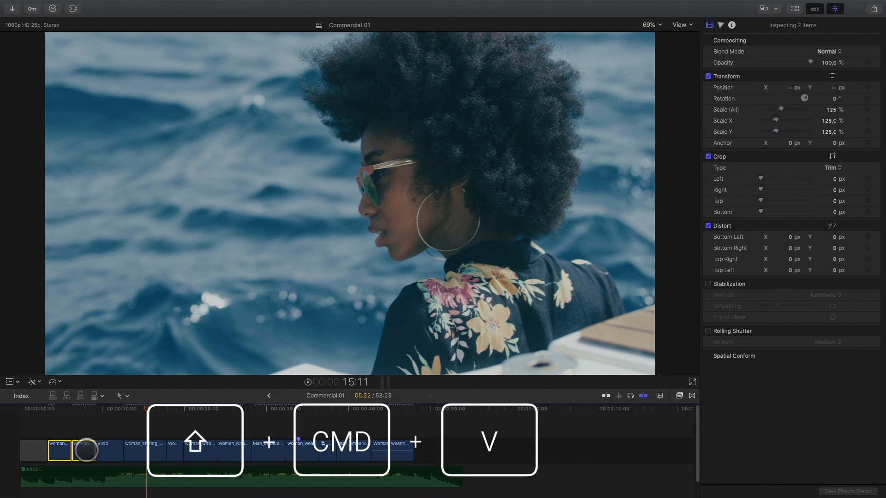
pyautogui.click(83, 410)
pyautogui.press('shift+super+v')
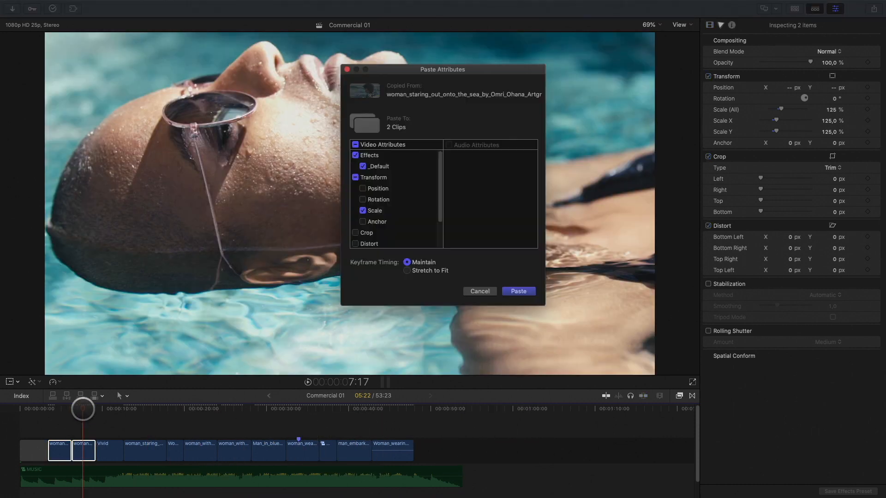
pyautogui.click(322, 223)
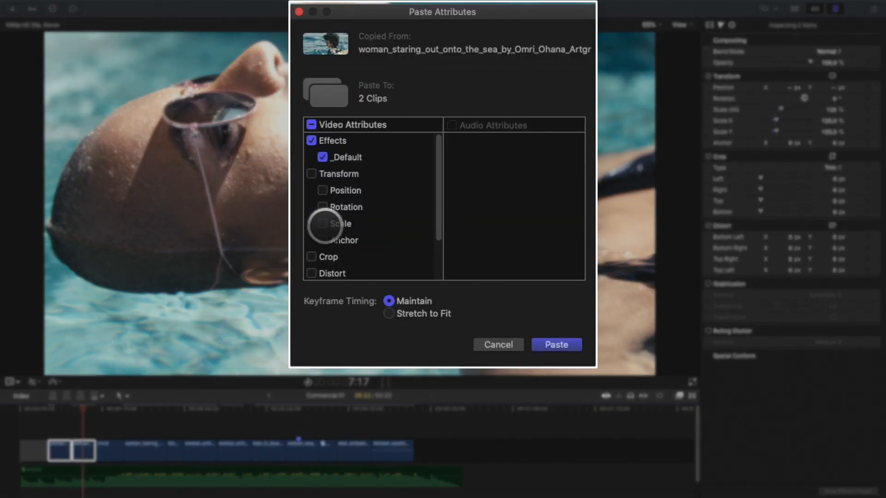
pyautogui.click(555, 345)
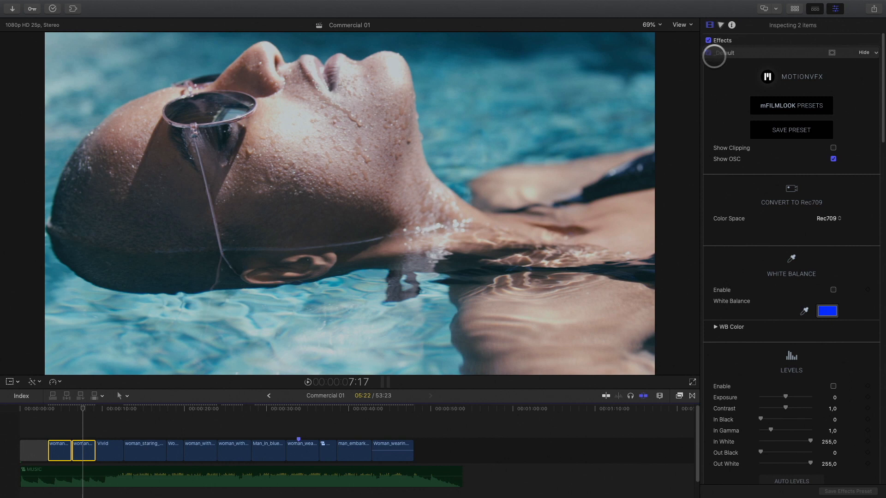
# - Compare the swimming shot with and without the pasted effect, and check it against the woman_staring shot
pyautogui.click(708, 53)
pyautogui.click(708, 52)
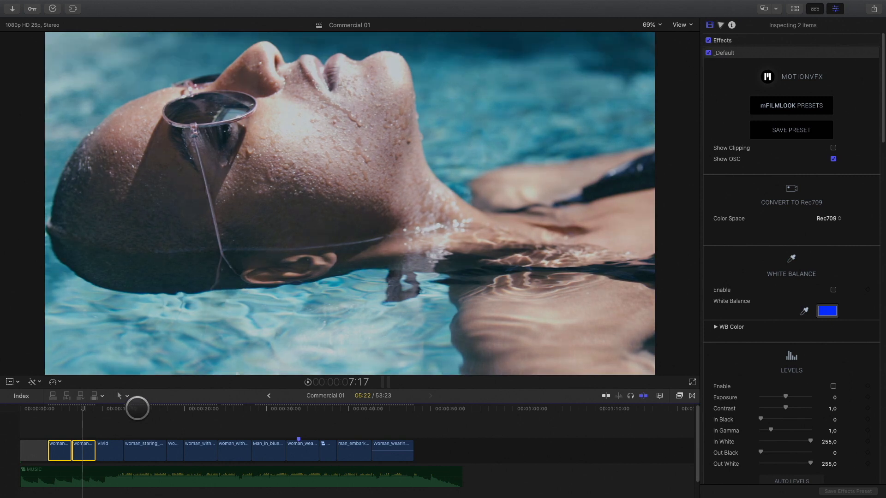
pyautogui.click(137, 407)
pyautogui.moveTo(137, 408)
pyautogui.mouseDown()
pyautogui.moveTo(124, 408)
pyautogui.moveTo(137, 408)
pyautogui.mouseUp()
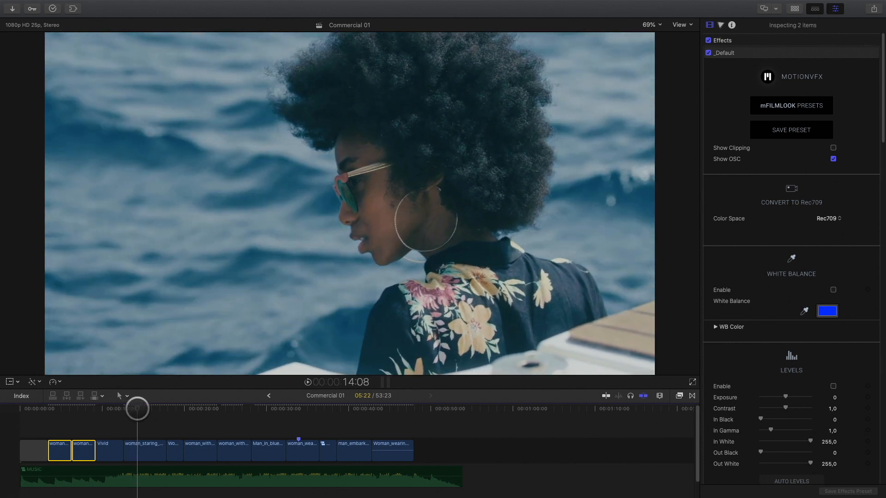
# - Enable the Off-Screen Flare on the woman_staring clip through the effect's on-screen toolbar
pyautogui.click(140, 453)
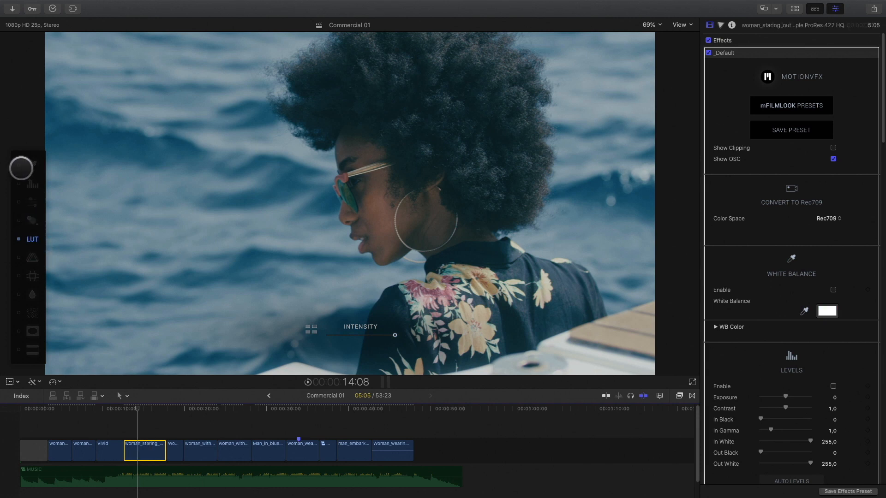
pyautogui.moveTo(24, 158); pyautogui.dragTo(69, 158)
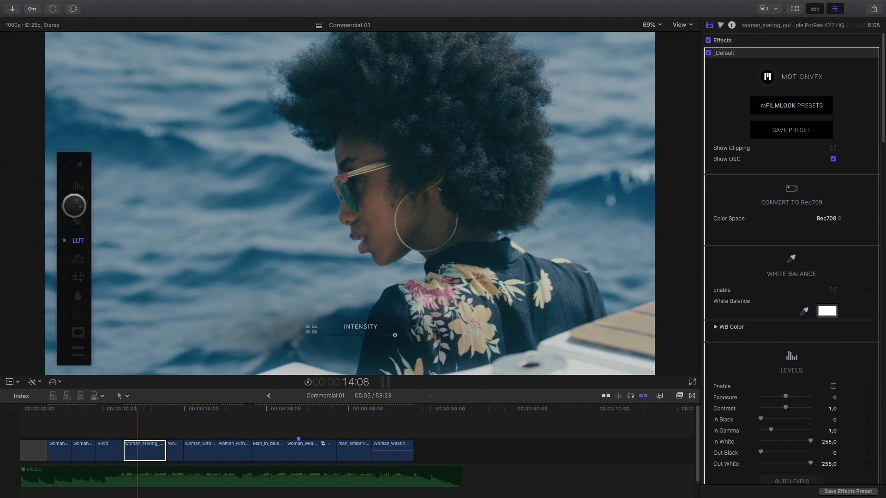
pyautogui.click(80, 224)
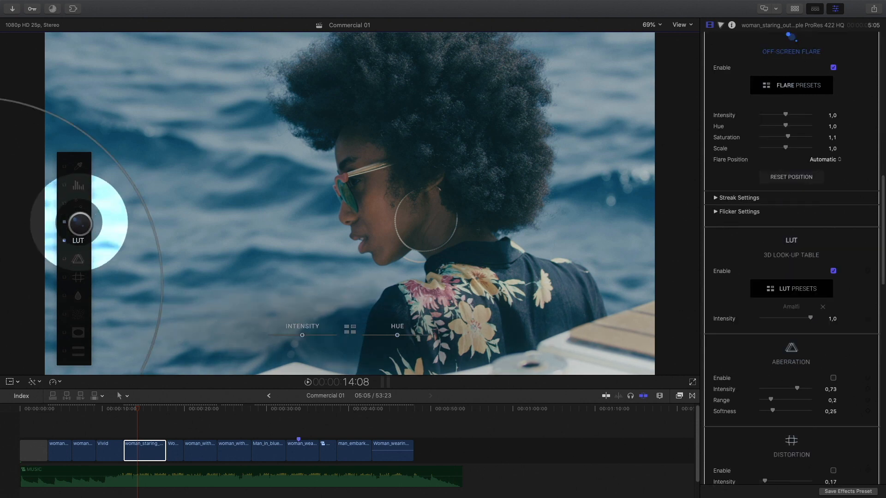
# - Move the on-screen toolbar to the other side of the frame and apply the Aurora flare preset to the woman_staring clip
pyautogui.moveTo(74, 158); pyautogui.dragTo(607, 106)
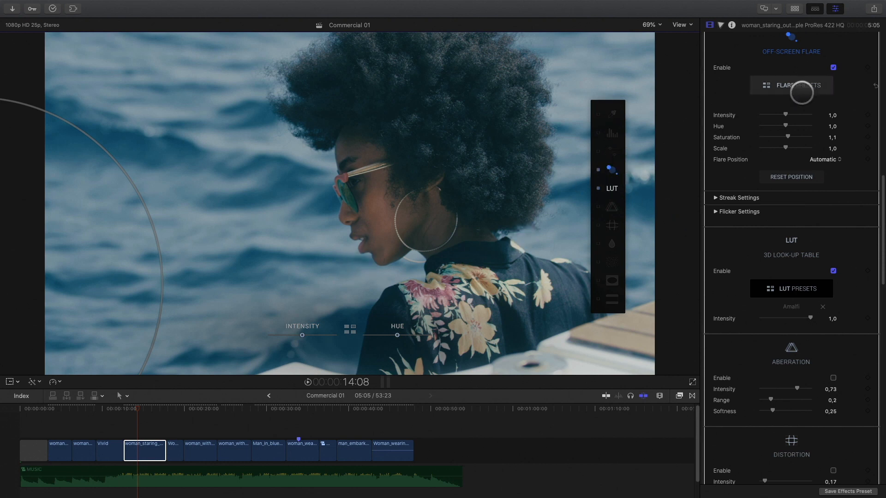
pyautogui.click(801, 92)
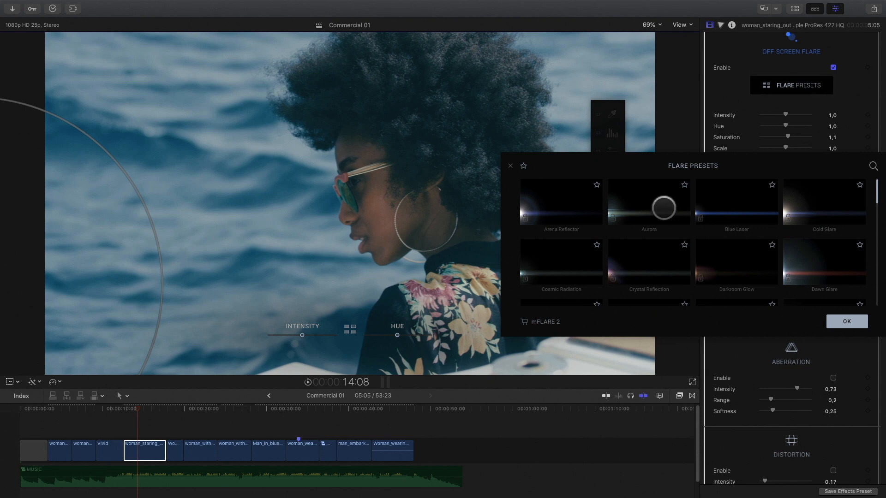
pyautogui.click(641, 207)
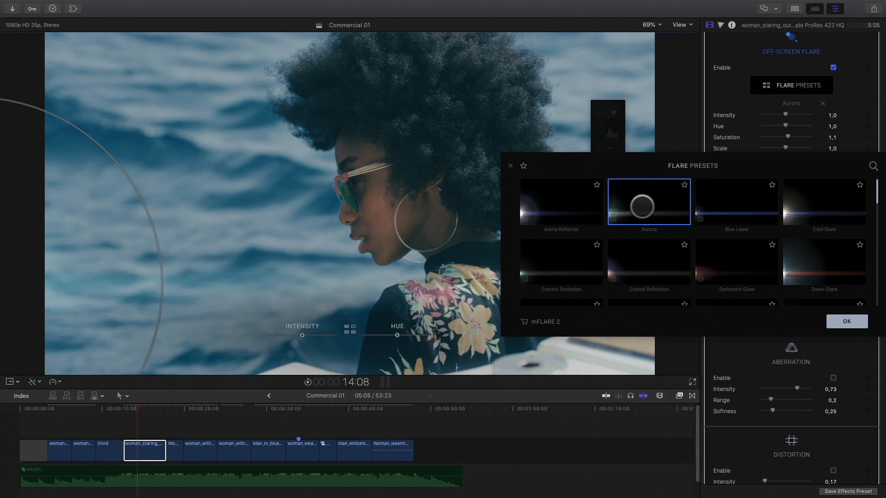
pyautogui.click(846, 322)
# - Reposition the woman_staring flare and set Intensity to 2,0, Hue to 2,0, Saturation to 0,78 and Scale to 1,67, with the viewer at 50%
pyautogui.click(652, 24)
pyautogui.click(659, 71)
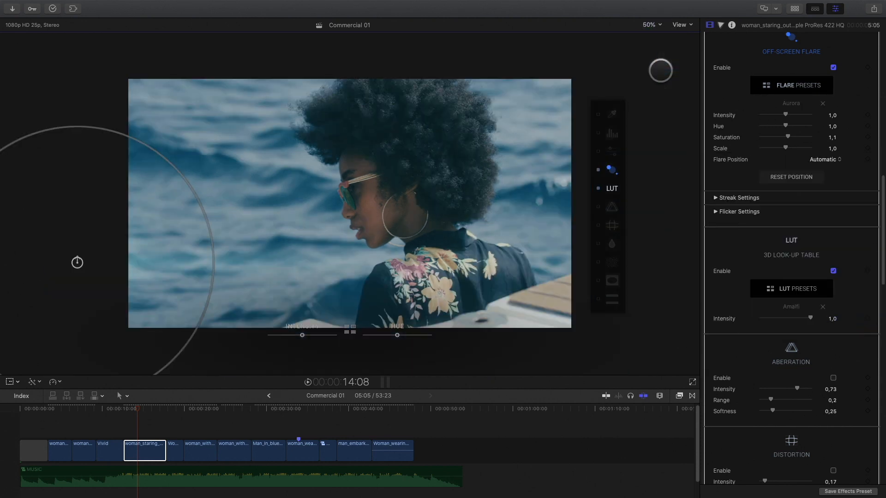
pyautogui.moveTo(107, 255); pyautogui.dragTo(103, 280)
pyautogui.moveTo(236, 321); pyautogui.dragTo(213, 316)
pyautogui.moveTo(302, 334)
pyautogui.mouseDown()
pyautogui.moveTo(377, 340)
pyautogui.moveTo(312, 335)
pyautogui.mouseUp()
pyautogui.moveTo(397, 335)
pyautogui.mouseDown()
pyautogui.moveTo(427, 334)
pyautogui.moveTo(397, 335)
pyautogui.mouseUp()
pyautogui.moveTo(797, 107); pyautogui.dragTo(879, 134)
pyautogui.moveTo(788, 144); pyautogui.dragTo(812, 155)
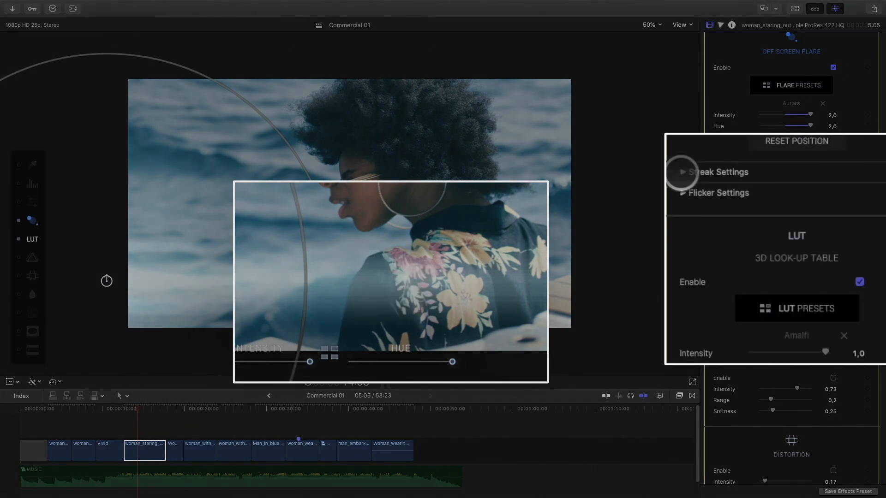
# - Set the flare's streak Detail Amount to 0 and play back the woman_staring clip
pyautogui.click(682, 172)
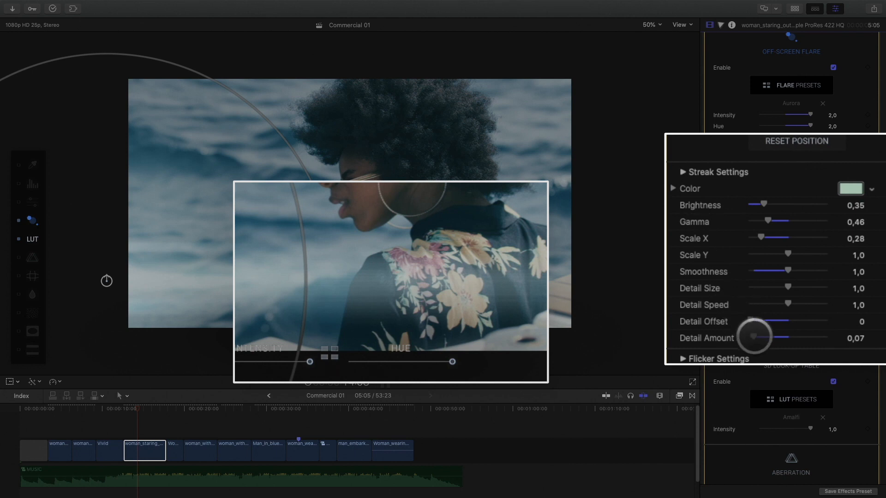
pyautogui.moveTo(753, 336); pyautogui.dragTo(731, 337)
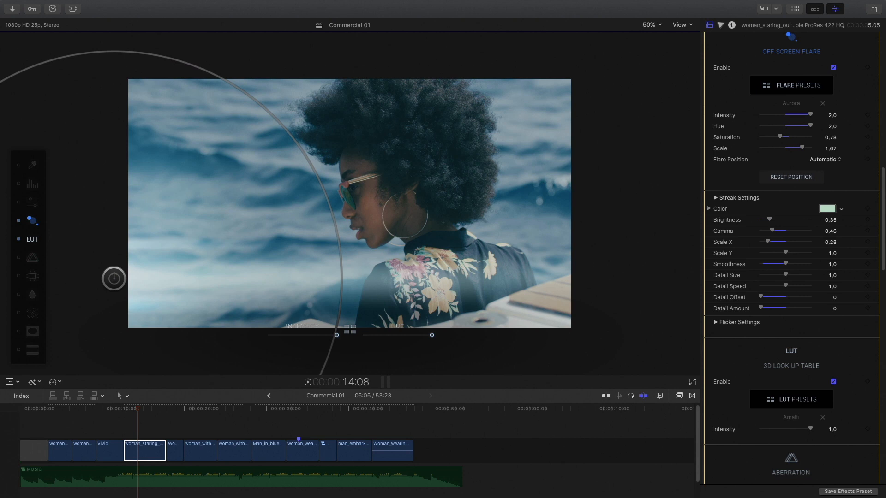
pyautogui.press('space')
# - Paste the copied _Default effect attributes onto the short Women_posing clip directly after the woman_staring clip
pyautogui.click(173, 409)
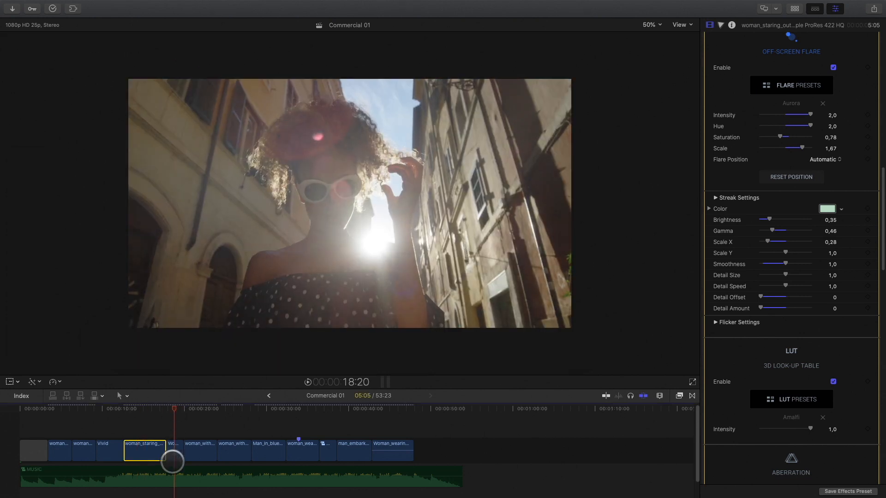
pyautogui.press('shift+super+v')
pyautogui.click(518, 289)
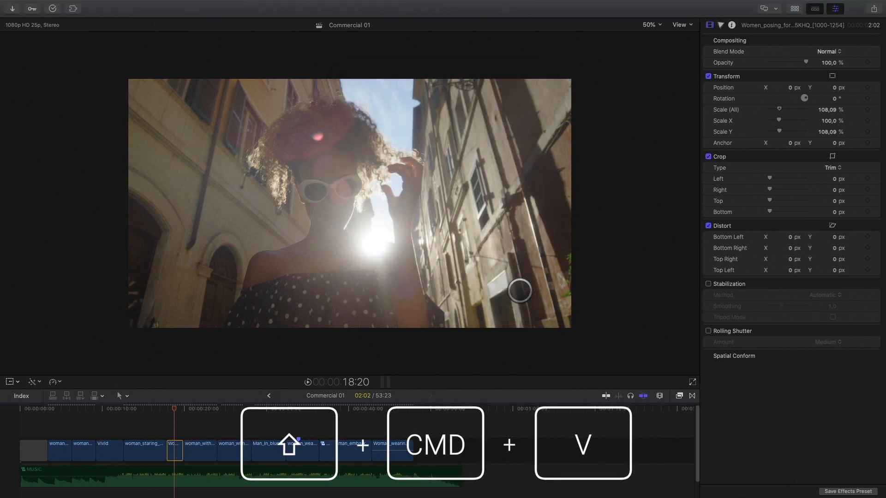
pyautogui.click(709, 53)
pyautogui.scroll(-5, 787, 239)
pyautogui.scroll(5, 759, 69)
# - Enable the Off-Screen Flare on the Women_posing clip and apply the Aurora flare preset, with the viewer zoom set to Fit
pyautogui.click(651, 25)
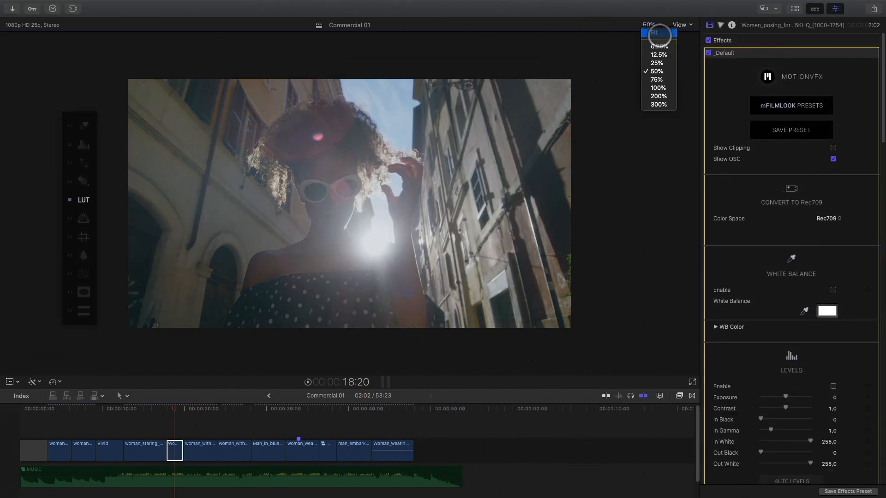
pyautogui.click(659, 36)
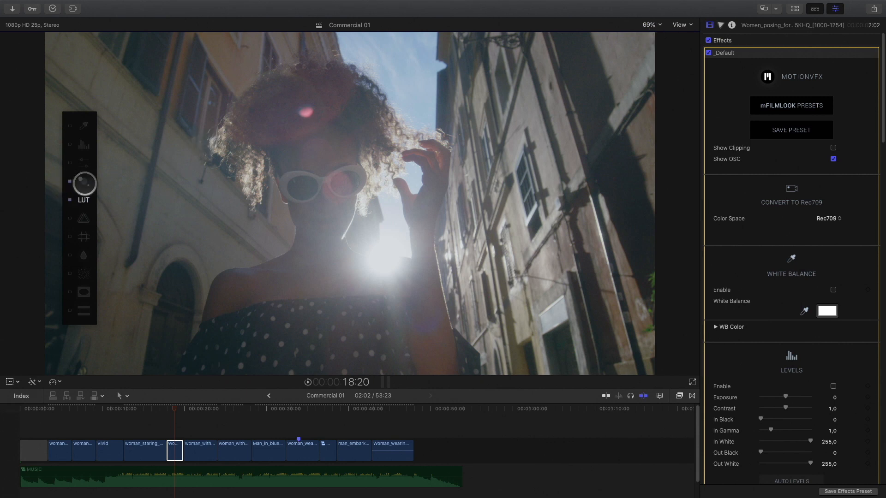
pyautogui.click(84, 183)
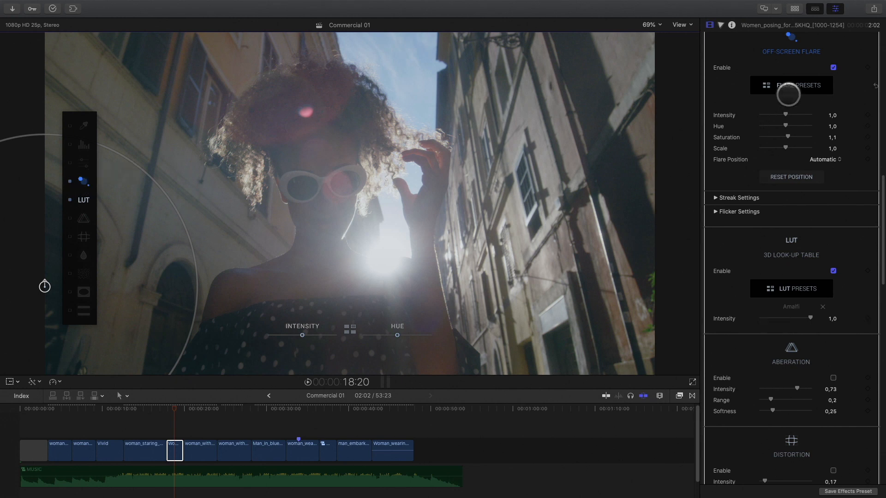
pyautogui.click(788, 93)
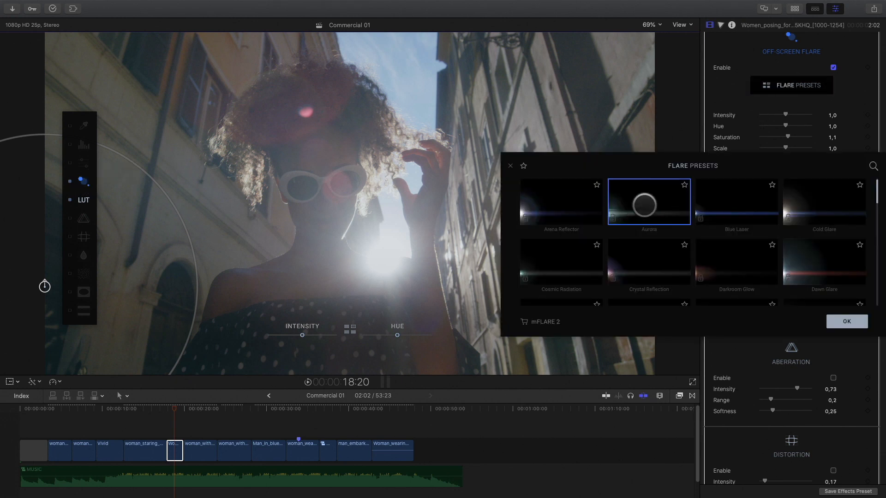
pyautogui.click(846, 322)
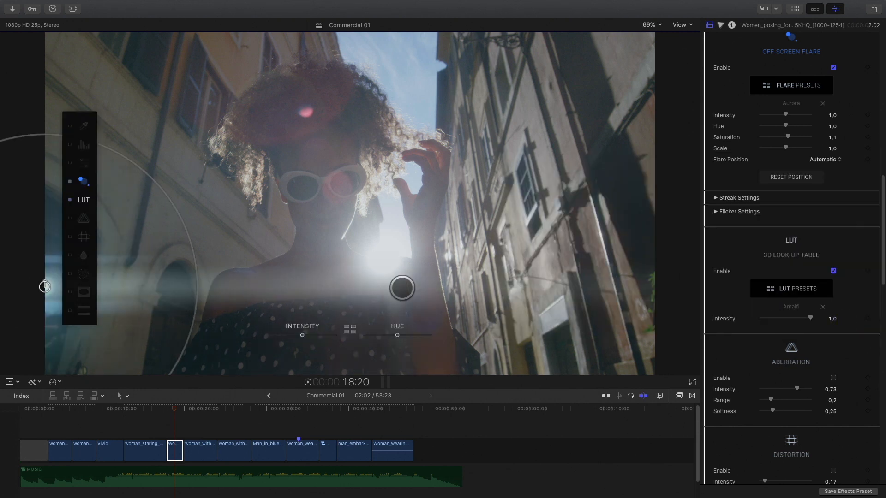
# - Move the flare onto the sun beside the woman and set its Intensity to 0,88, Hue to 0,47 and Scale to 1,11
pyautogui.moveTo(45, 286); pyautogui.dragTo(388, 266)
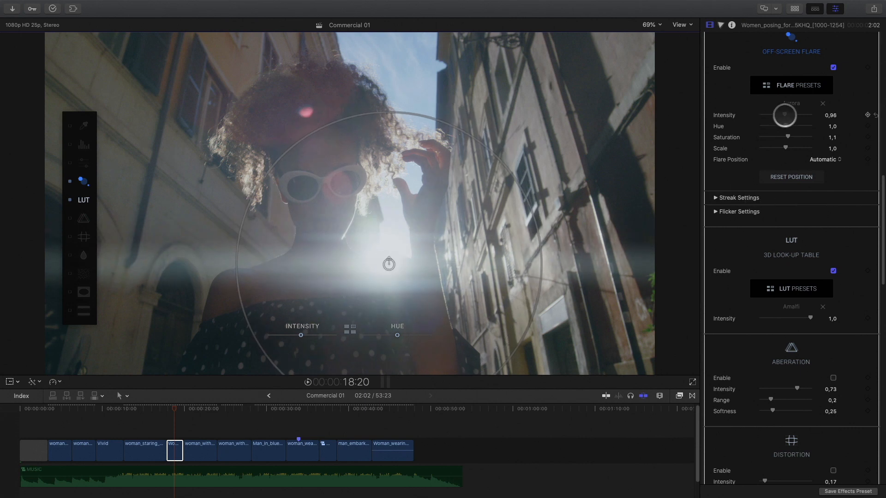
pyautogui.moveTo(782, 115)
pyautogui.mouseDown()
pyautogui.moveTo(783, 126)
pyautogui.moveTo(771, 126)
pyautogui.mouseUp()
pyautogui.moveTo(767, 95); pyautogui.dragTo(769, 94)
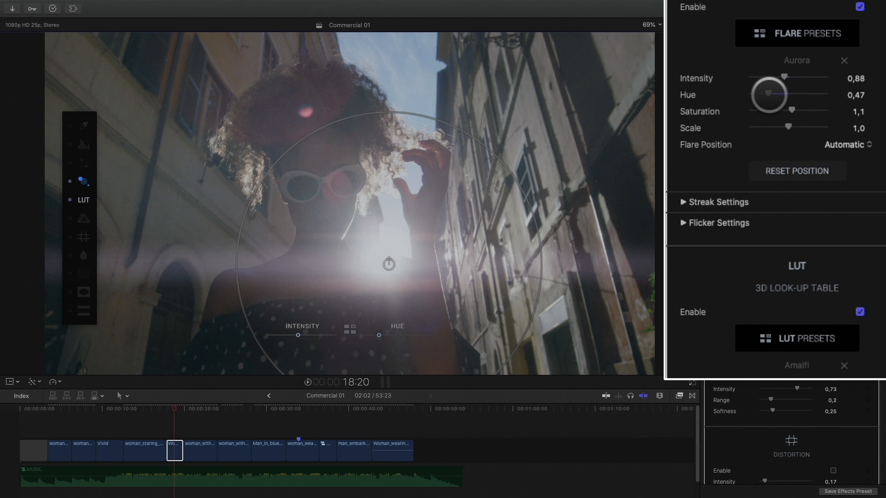
pyautogui.moveTo(788, 127); pyautogui.dragTo(792, 126)
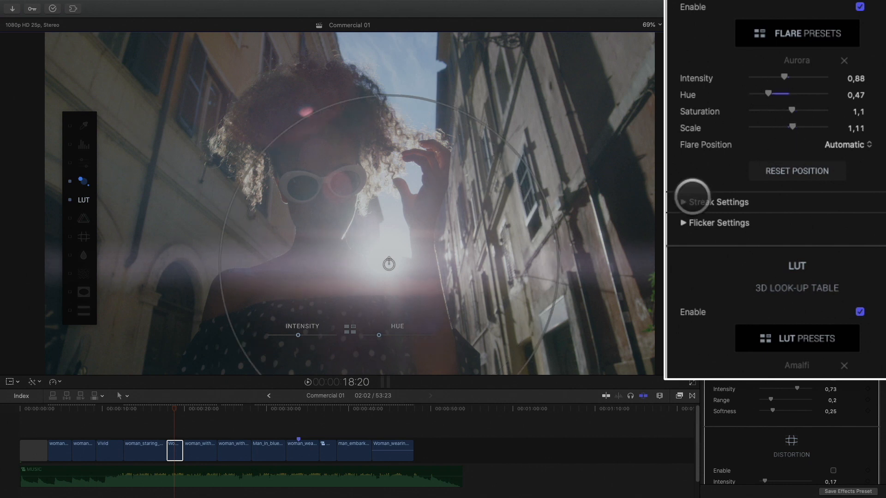
# - Set the Women_posing flare's streak Detail Amount to 0 and check the flare at different frames of the clip
pyautogui.click(696, 202)
pyautogui.moveTo(745, 365); pyautogui.dragTo(747, 367)
pyautogui.click(169, 408)
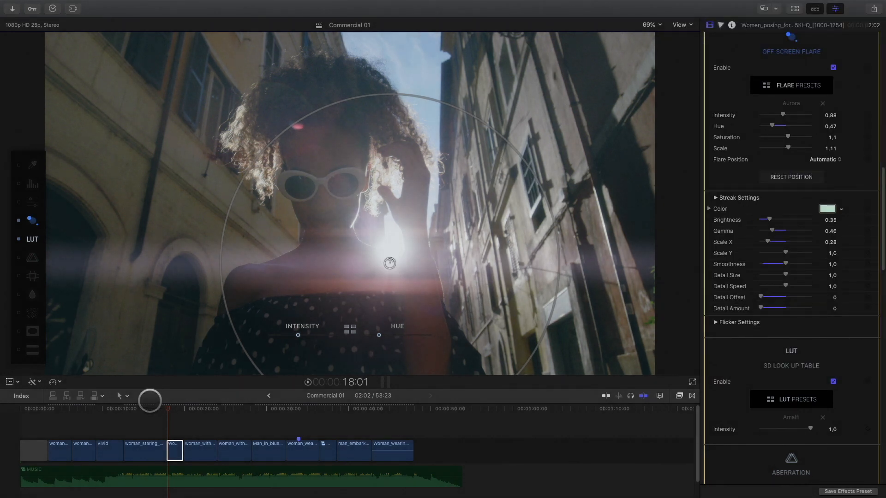
pyautogui.click(173, 408)
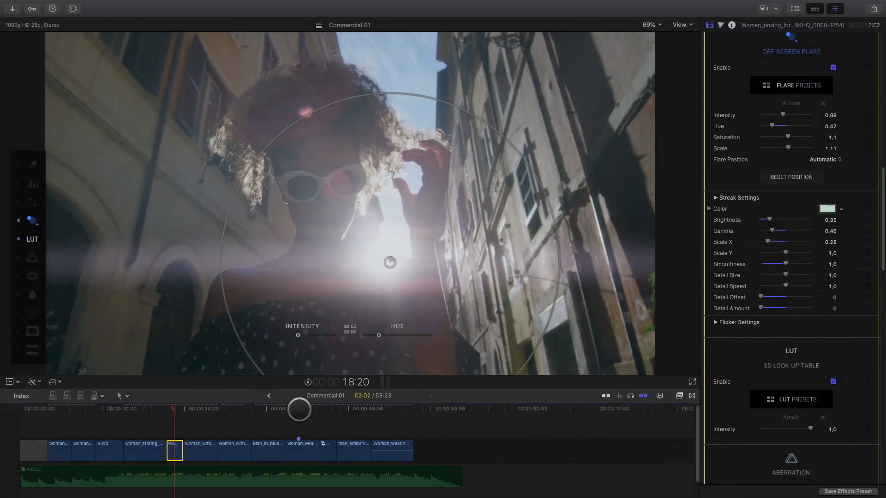
# - Compare the sun-hat shot of the woman_wearing clip with and without its _Default effect
pyautogui.click(299, 409)
pyautogui.scroll(15, 770, 125)
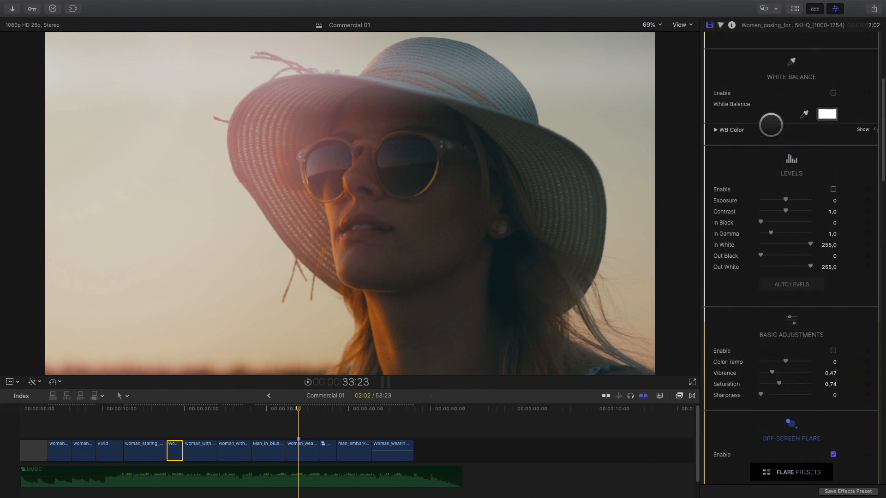
pyautogui.scroll(5, 770, 124)
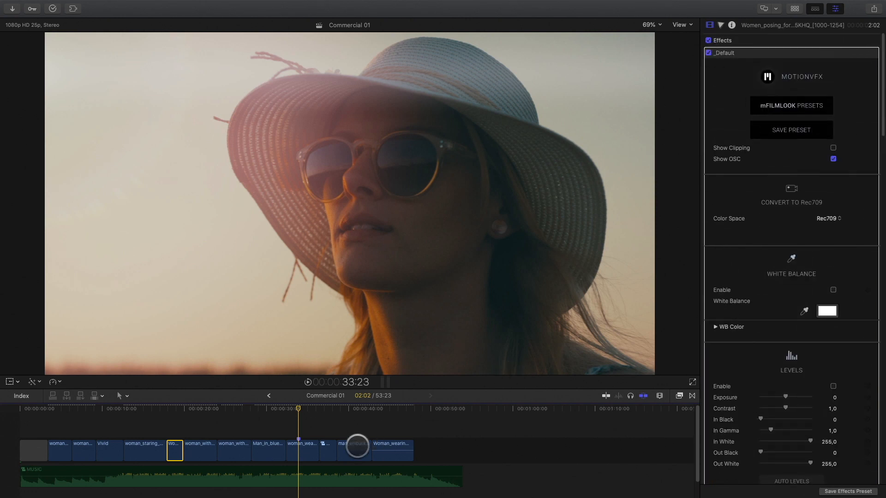
pyautogui.click(708, 53)
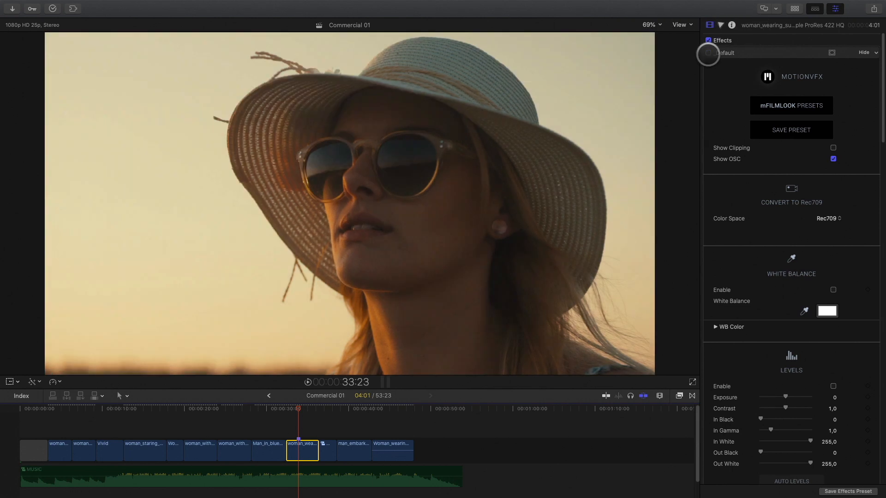
pyautogui.click(708, 53)
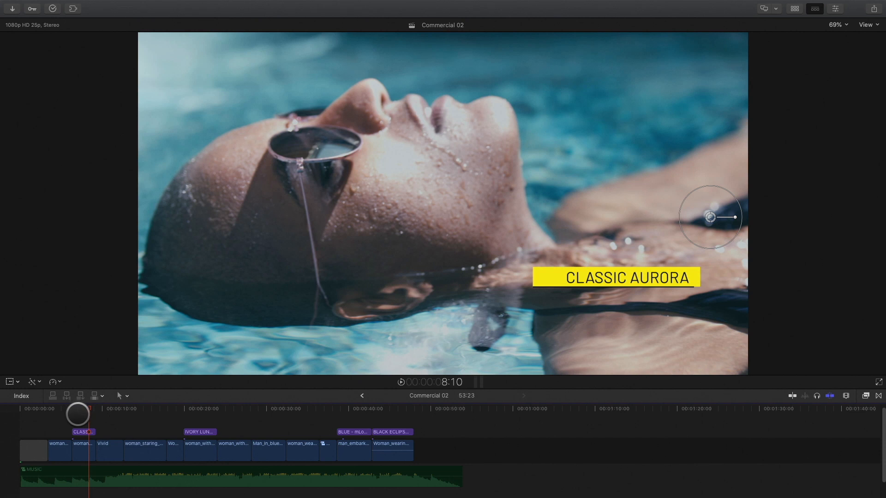
# - Go to the woman_staring shot in Commercial 02 and display the mLowers Bar titles in the browser without the category sidebar
pyautogui.click(136, 409)
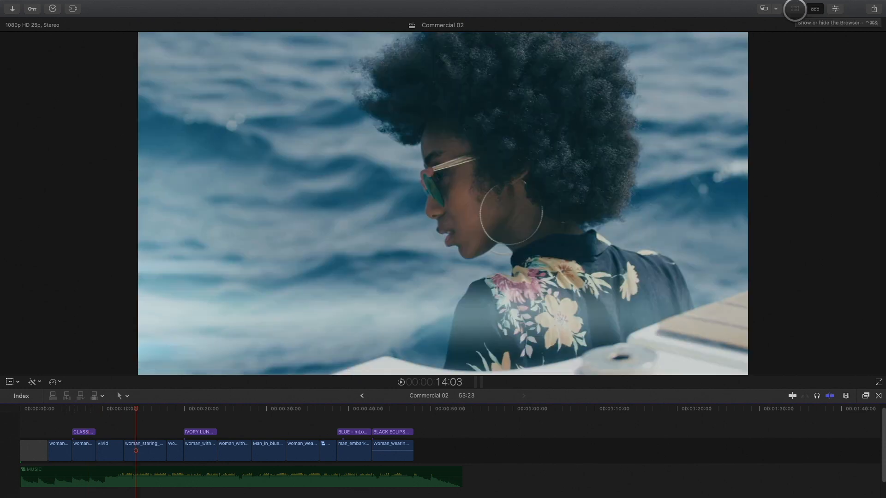
pyautogui.click(794, 8)
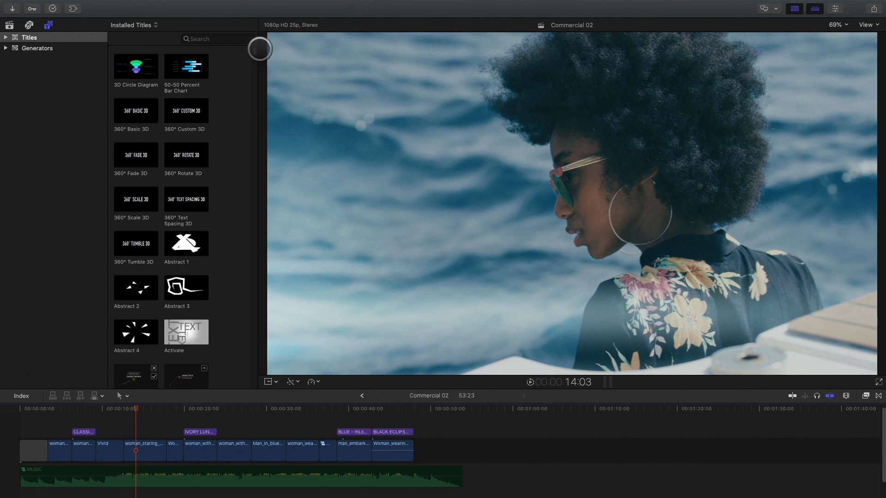
pyautogui.click(7, 38)
pyautogui.moveTo(105, 112); pyautogui.dragTo(105, 244)
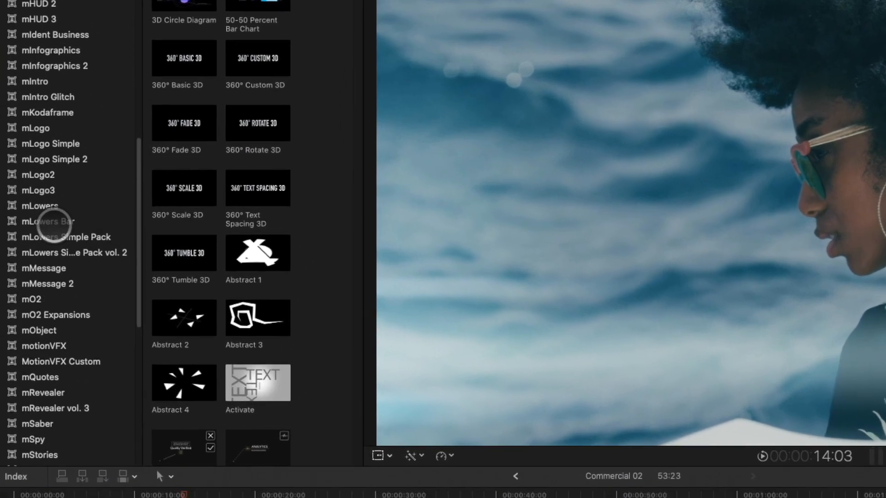
pyautogui.click(54, 223)
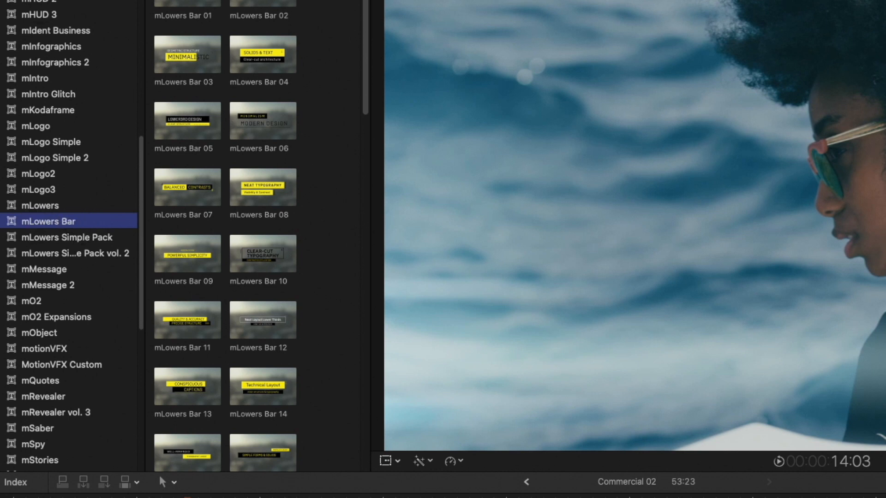
pyautogui.press('super+shift+1')
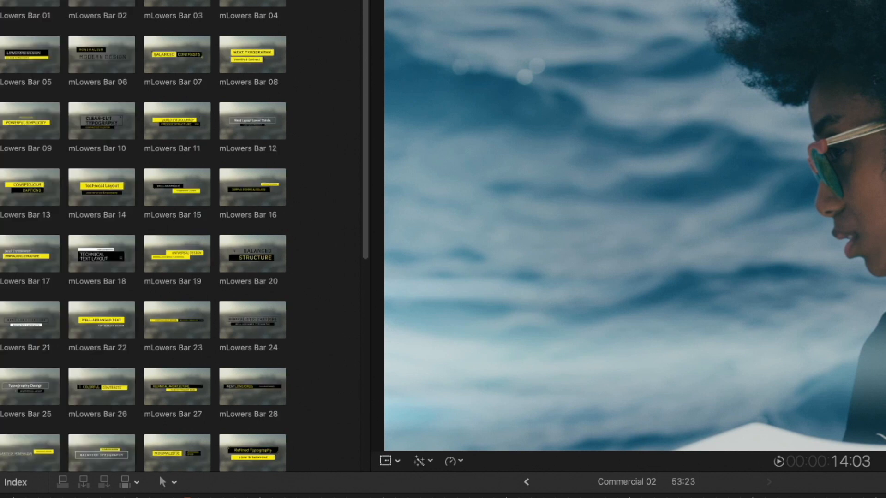
pyautogui.moveTo(364, 85); pyautogui.dragTo(266, 85)
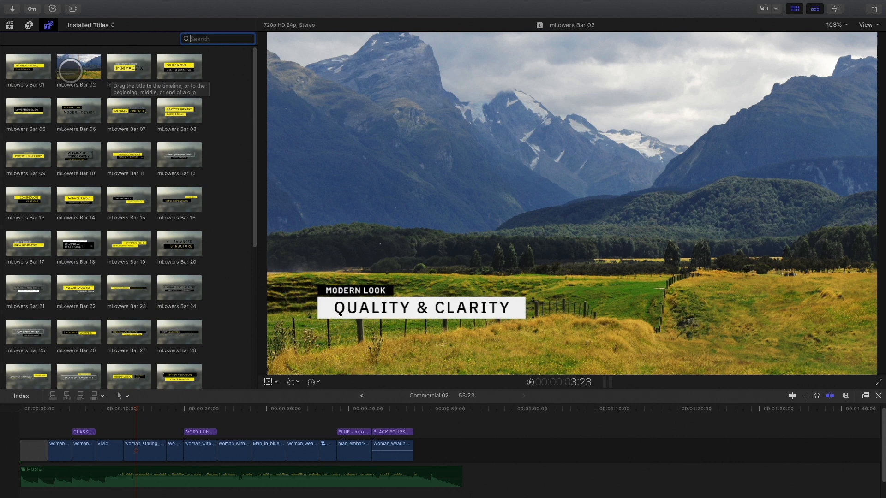
# - Place the mLowers Bar 01 title above the woman_staring clip and trim it to that clip's length
pyautogui.click(30, 69)
pyautogui.moveTo(30, 69); pyautogui.dragTo(126, 424)
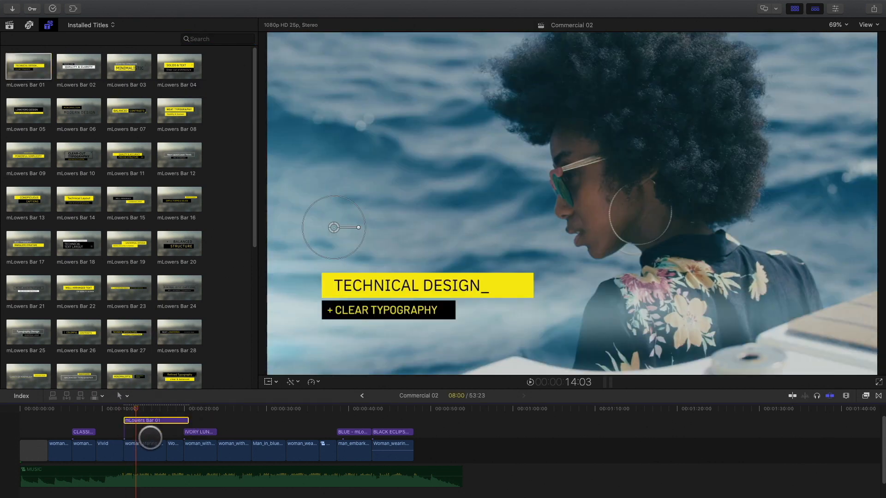
pyautogui.moveTo(186, 423); pyautogui.dragTo(127, 412)
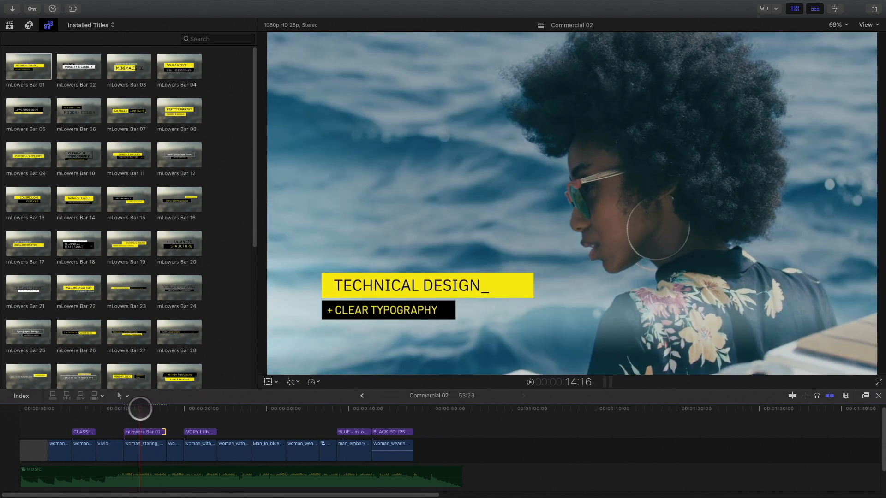
# - Move the lower third closer to the frame's left edge, scale it down slightly and change its title text to STEEL BEACH
pyautogui.click(152, 433)
pyautogui.moveTo(332, 230); pyautogui.dragTo(311, 231)
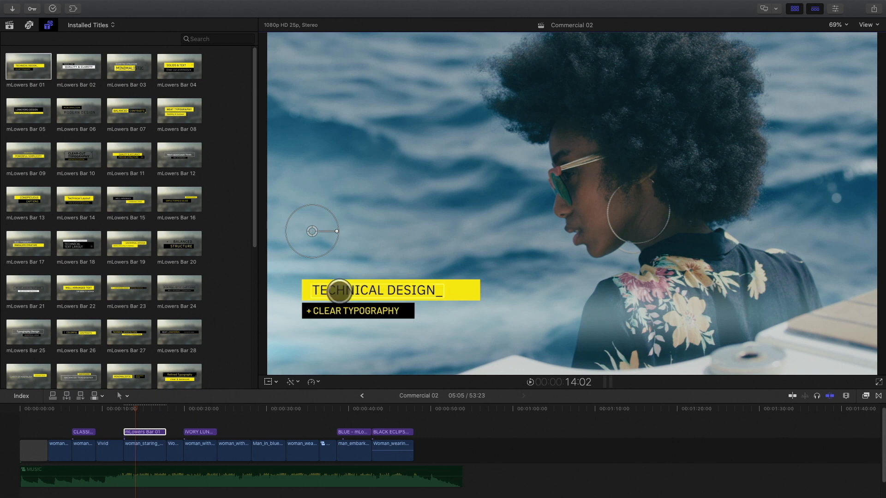
pyautogui.doubleClick(339, 289)
pyautogui.write('STEEL BEACH')
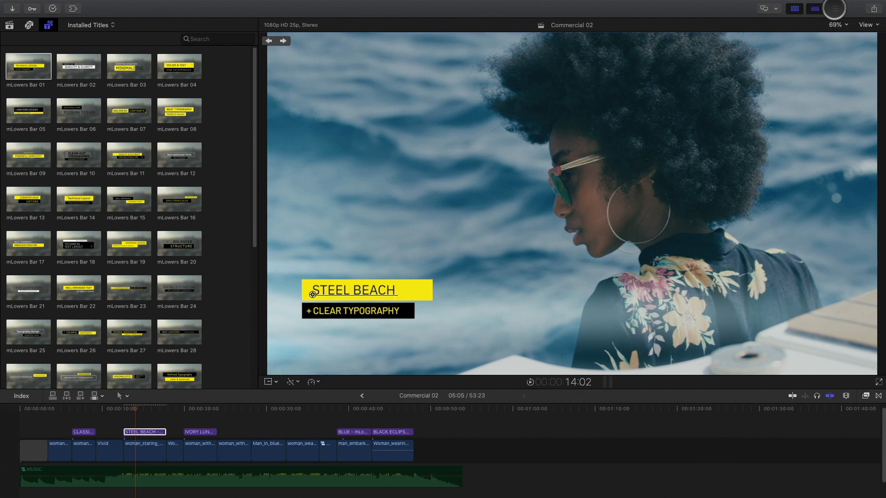
# - Show the STEEL BEACH lower third's published parameters and set its title font to Barlow
pyautogui.click(834, 8)
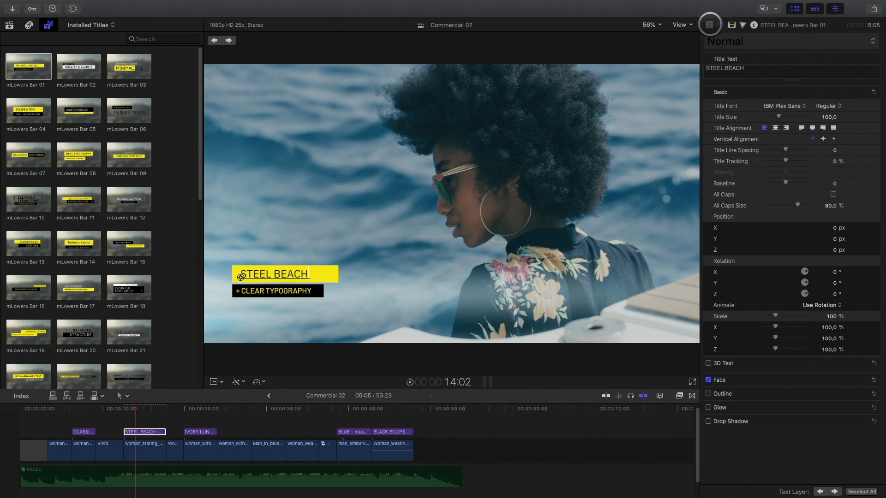
pyautogui.click(710, 25)
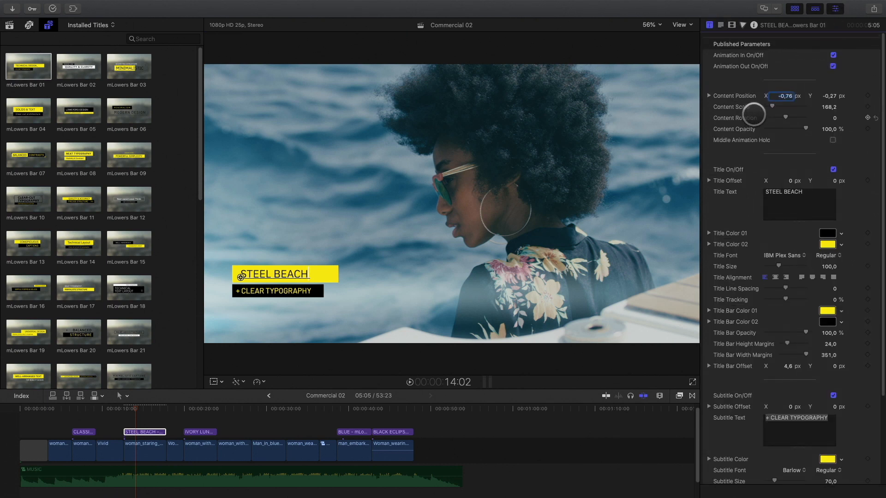
pyautogui.moveTo(133, 410)
pyautogui.mouseDown()
pyautogui.moveTo(122, 409)
pyautogui.moveTo(133, 409)
pyautogui.mouseUp()
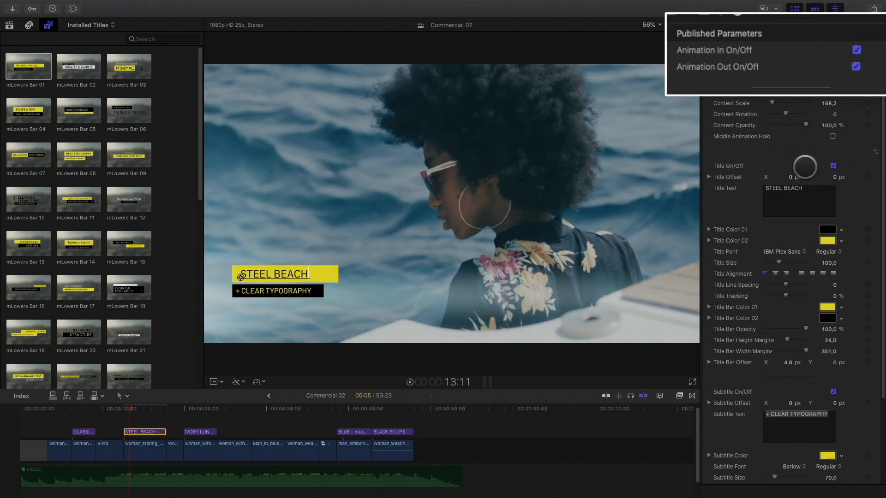
pyautogui.scroll(-2, 804, 167)
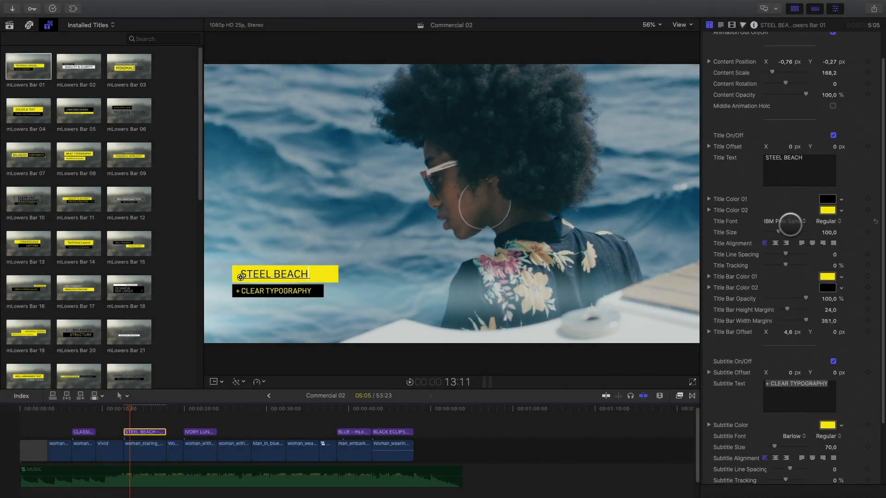
pyautogui.click(786, 221)
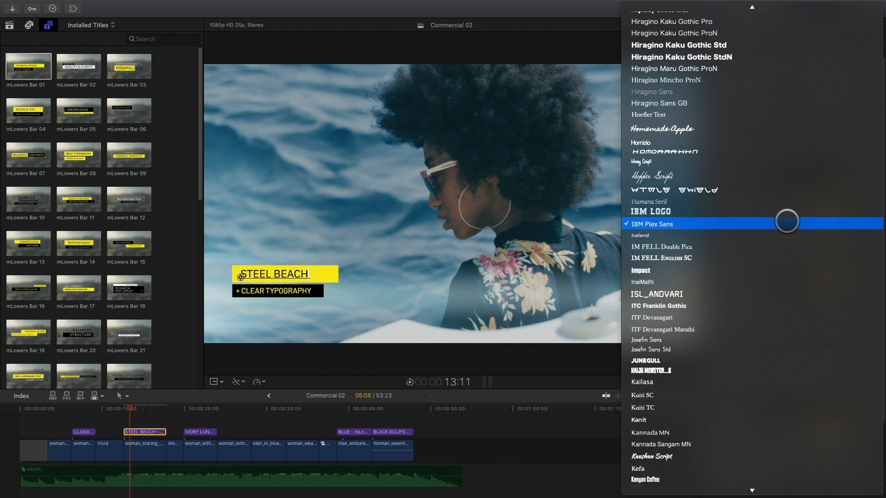
pyautogui.press('b')
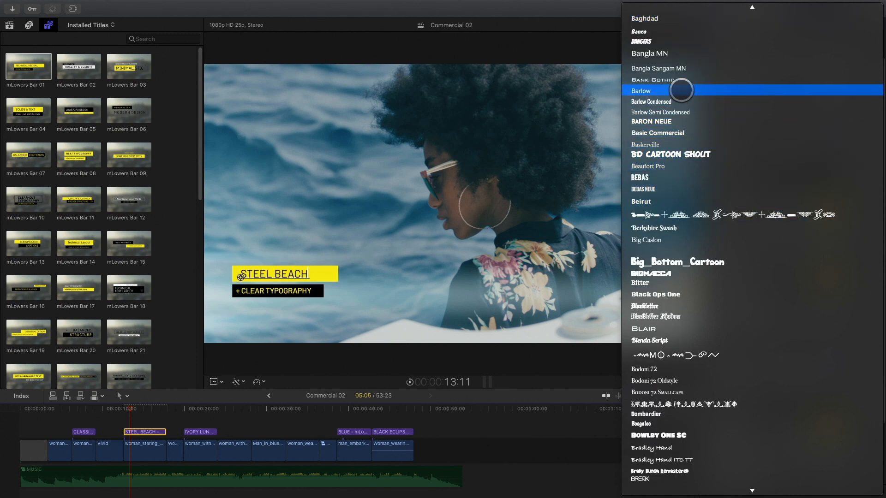
pyautogui.click(681, 91)
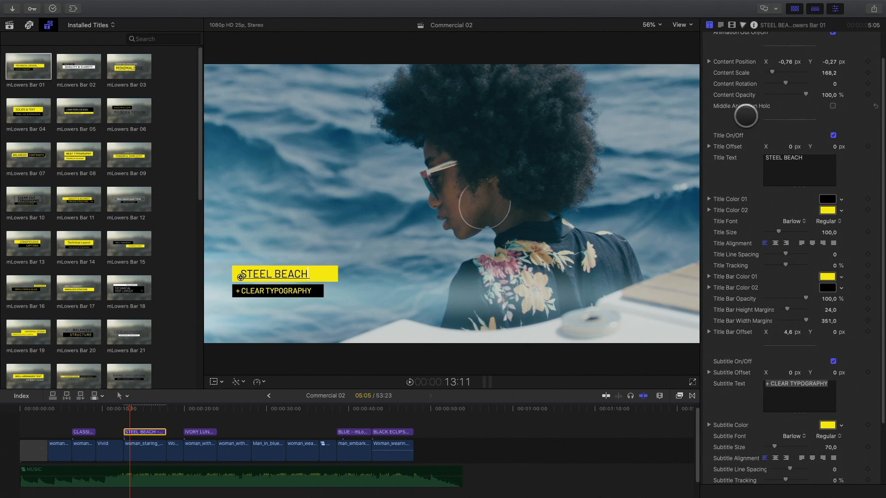
# - Turn off the STEEL BEACH lower third's subtitle and set the title bar's X offset to 5,2 px
pyautogui.scroll(-2, 773, 210)
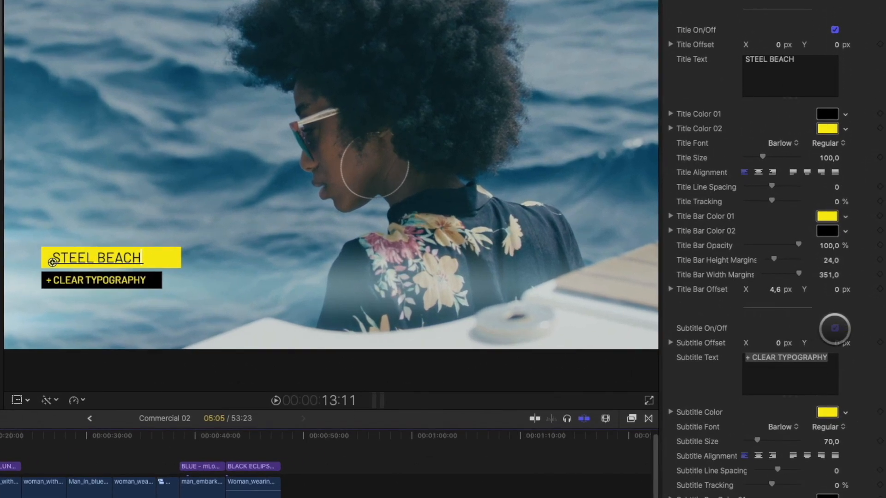
pyautogui.click(834, 328)
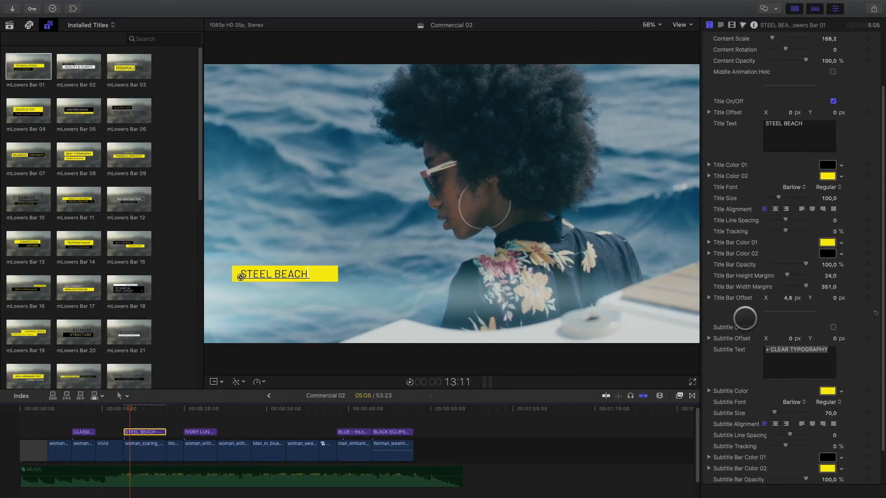
pyautogui.scroll(-2, 719, 317)
pyautogui.scroll(3, 744, 319)
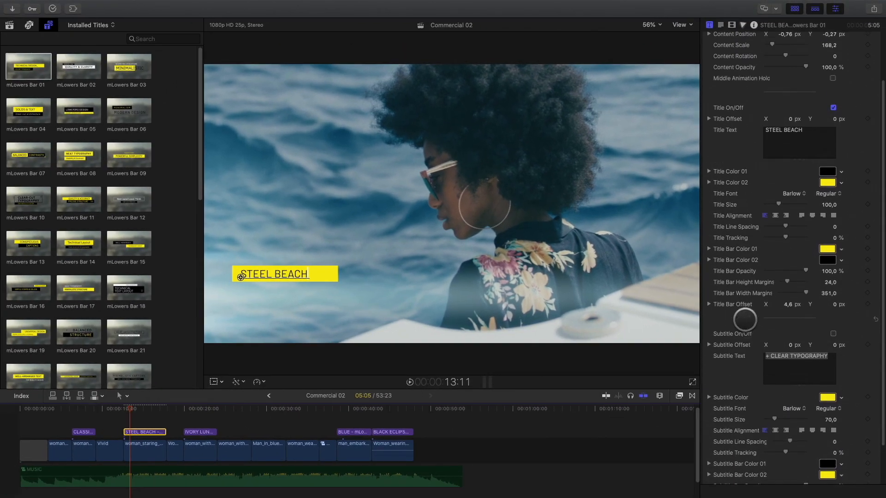
pyautogui.moveTo(129, 409)
pyautogui.mouseDown()
pyautogui.moveTo(147, 410)
pyautogui.moveTo(140, 412)
pyautogui.mouseUp()
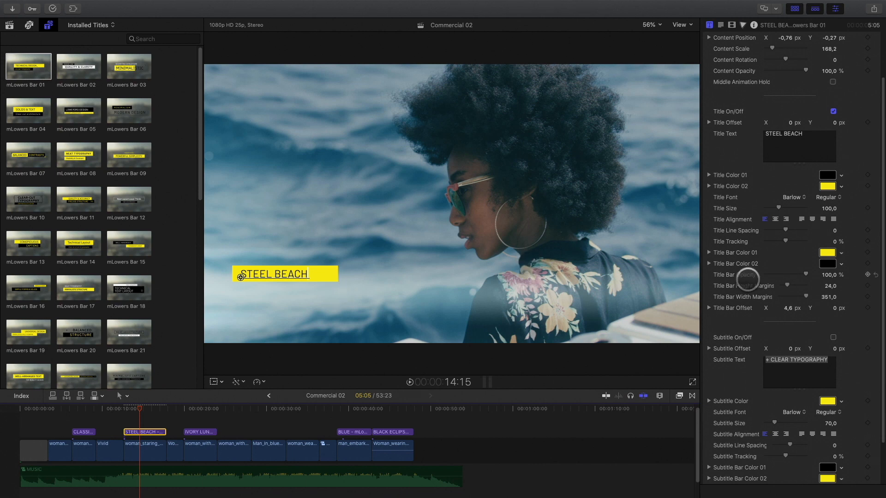
pyautogui.moveTo(802, 275); pyautogui.dragTo(844, 292)
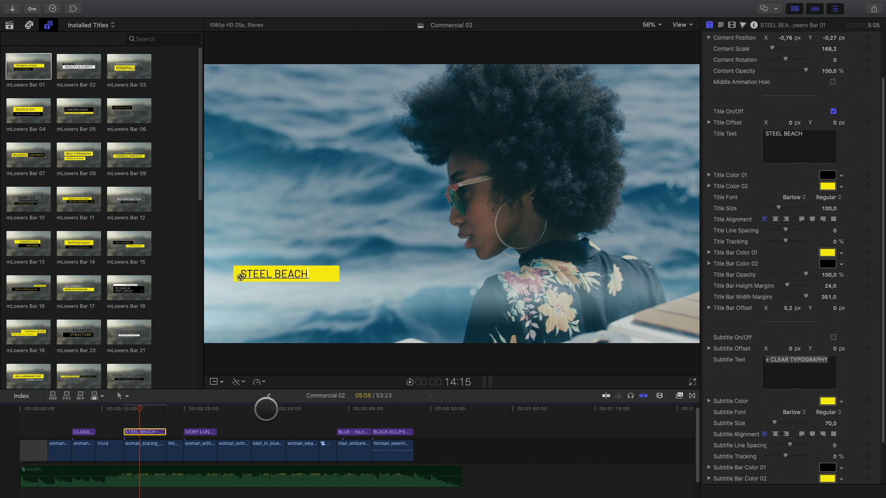
# - Place the mLowers Bar 20 title above the sun-hat shot and move it into the empty sky beside the woman's face
pyautogui.click(296, 409)
pyautogui.scroll(-4, 74, 243)
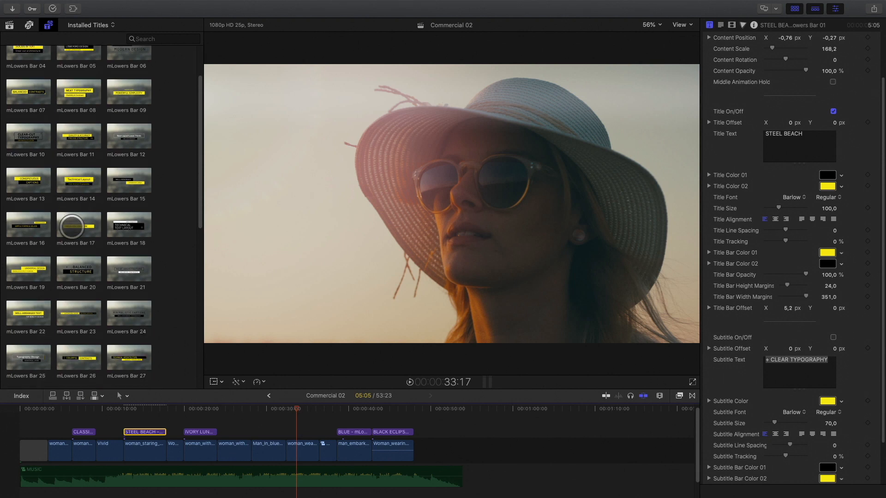
pyautogui.click(74, 242)
pyautogui.moveTo(74, 242); pyautogui.dragTo(301, 409)
pyautogui.moveTo(642, 228); pyautogui.dragTo(331, 198)
pyautogui.click(289, 409)
pyautogui.press('space')
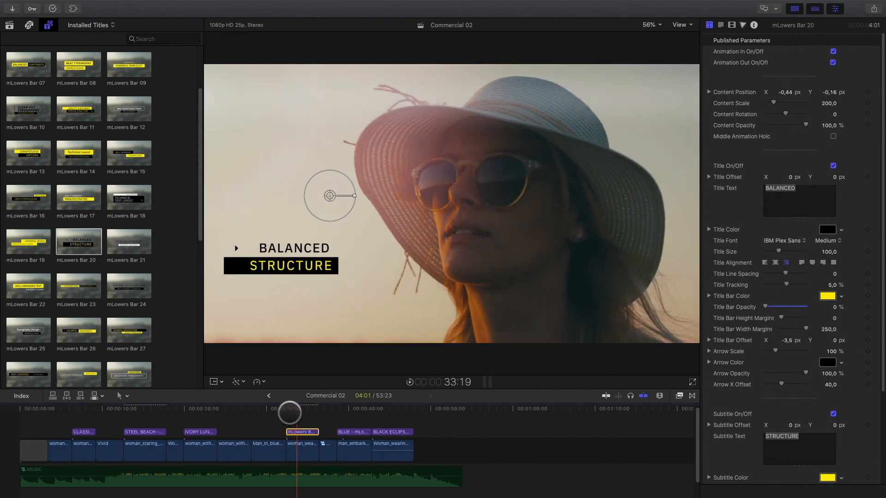
# - Change the sun-hat lower third's title text to GOLDEN and its subtitle to SUNSET, and play it back
pyautogui.doubleClick(799, 188)
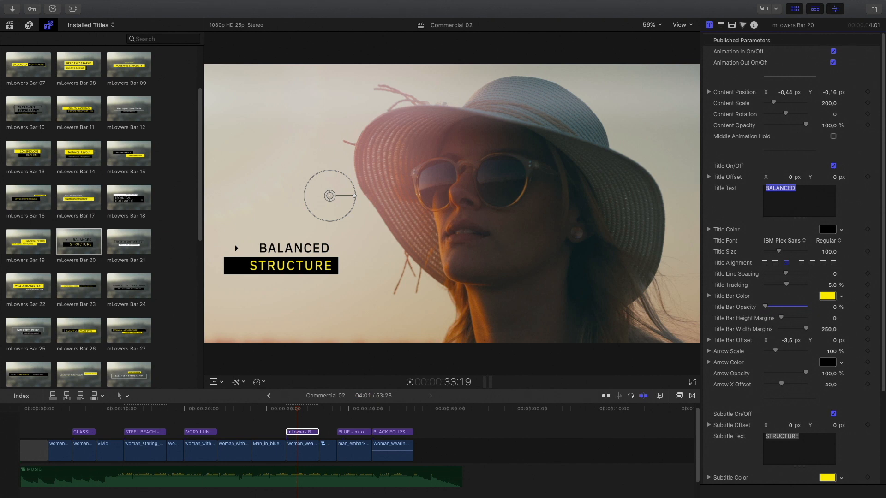
pyautogui.write('SUN')
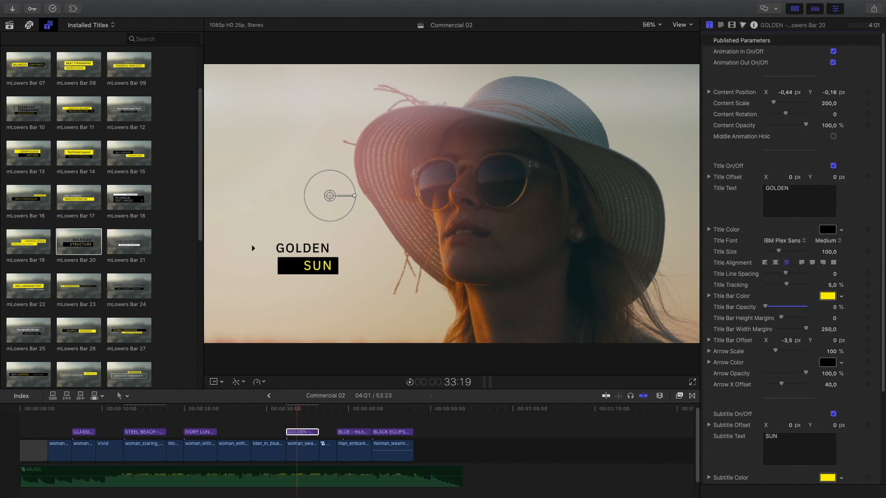
pyautogui.write('SET')
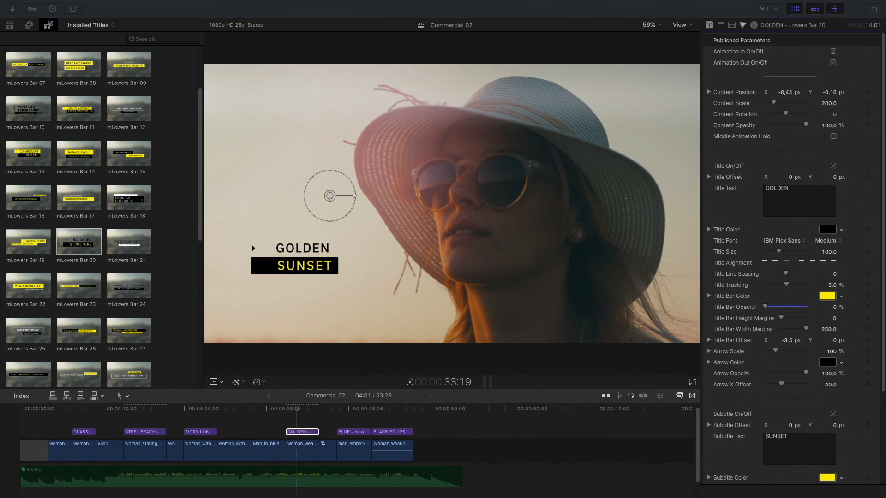
pyautogui.click(289, 410)
pyautogui.press('space')
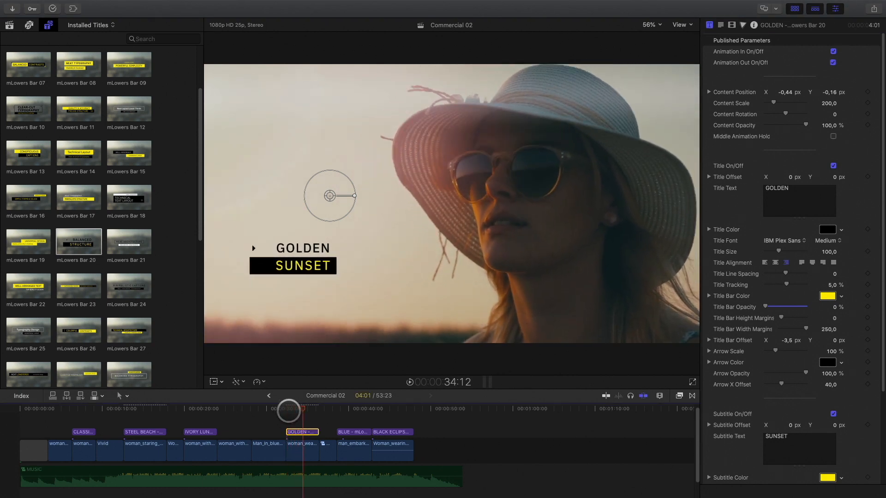
# - In Commercial 03, display the mTitle Abstract titles in the browser without the category sidebar and preview the available designs
pyautogui.click(48, 25)
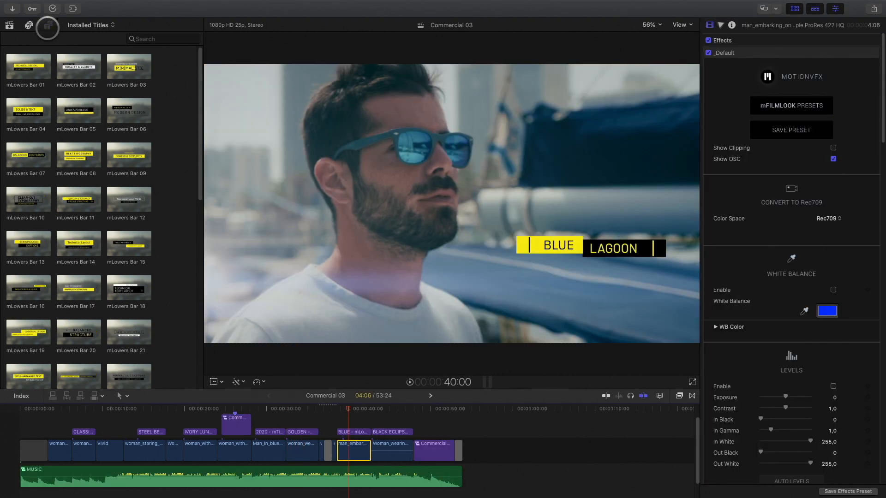
pyautogui.click(48, 209)
pyautogui.scroll(-10, 48, 204)
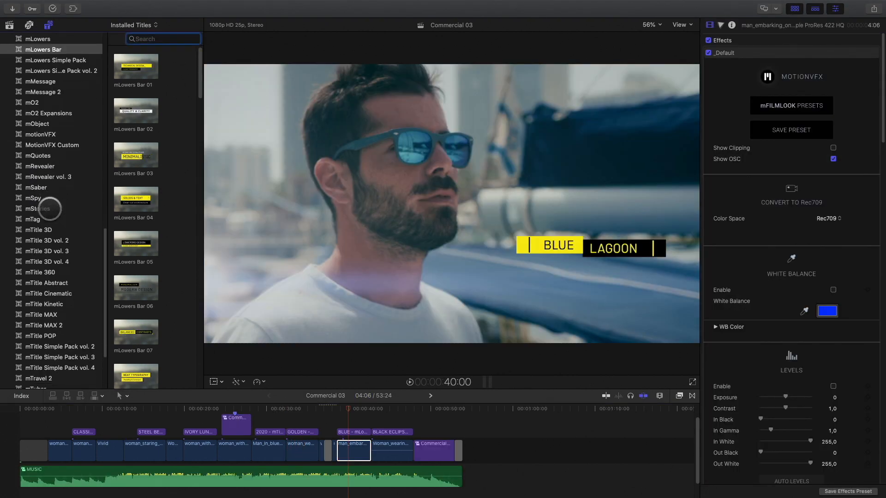
pyautogui.click(48, 213)
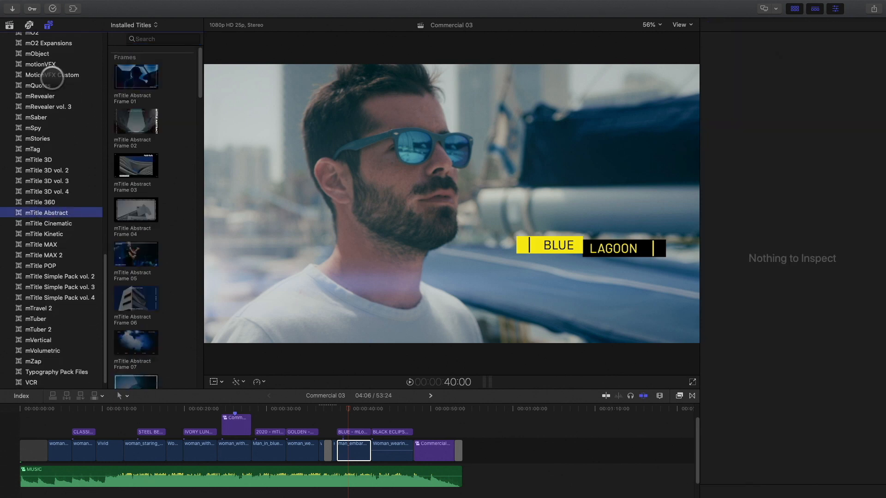
pyautogui.click(48, 24)
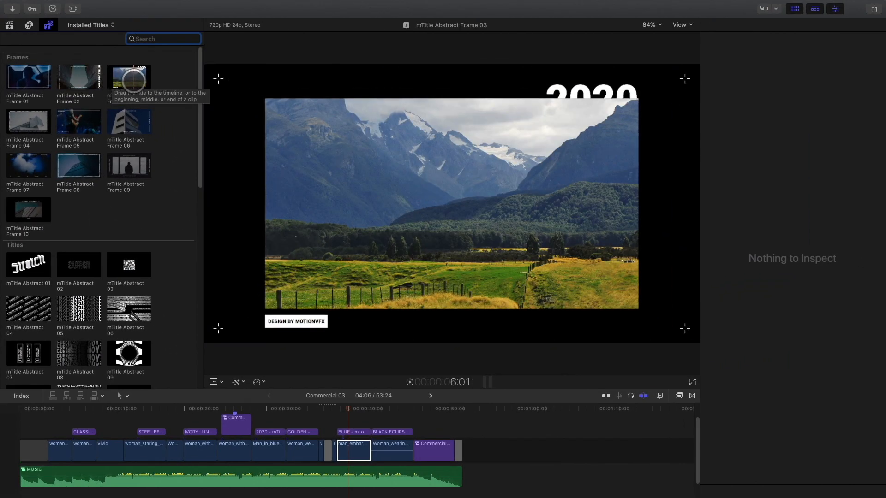
pyautogui.moveTo(200, 123); pyautogui.dragTo(198, 214)
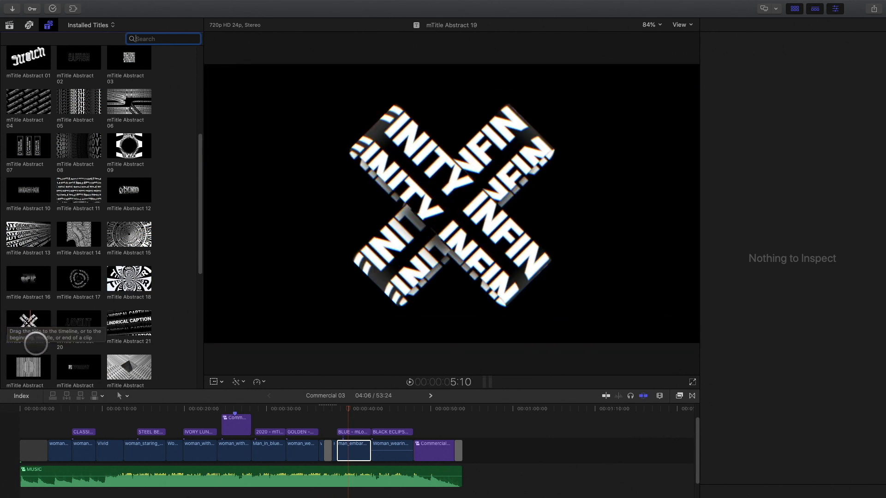
# - Place the mTitle Abstract 02 title at the very start of the Commercial 03 timeline and trim it to 4:20
pyautogui.click(19, 407)
pyautogui.scroll(5, 78, 184)
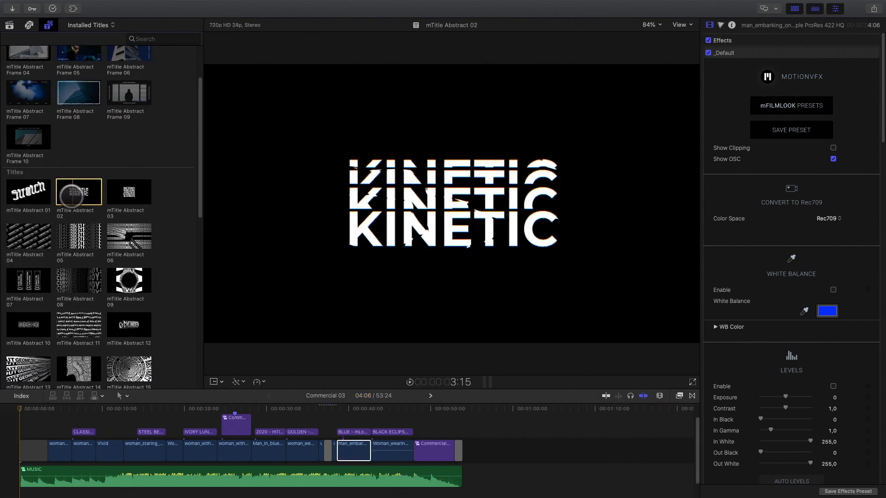
pyautogui.moveTo(78, 191); pyautogui.dragTo(24, 426)
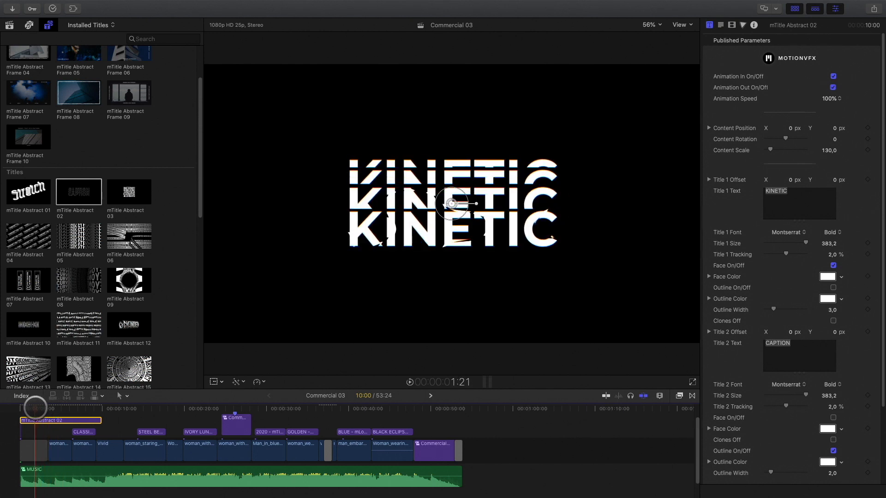
pyautogui.press('super+equal')
pyautogui.press('super+equal')
pyautogui.moveTo(348, 421); pyautogui.dragTo(174, 421)
# - Change the Title 1 text of the opening mTitle Abstract 02 title to COLLECTION
pyautogui.click(49, 409)
pyautogui.click(69, 434)
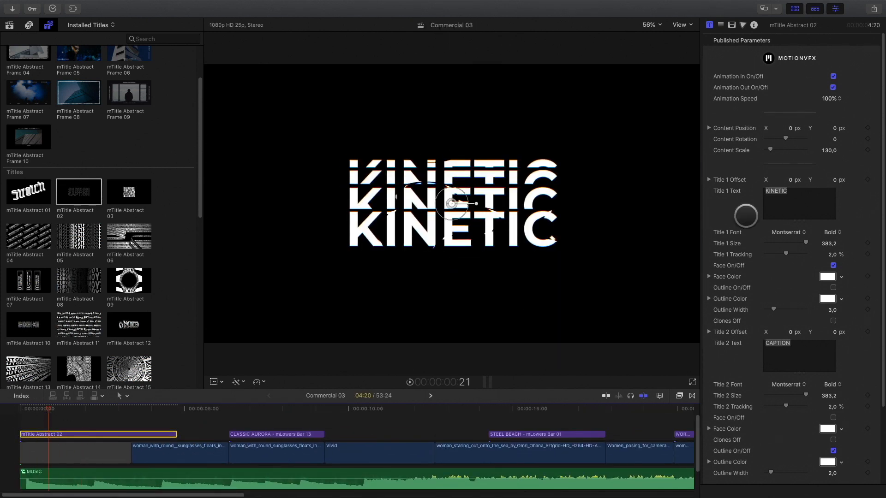
pyautogui.write('COLLECTIO')
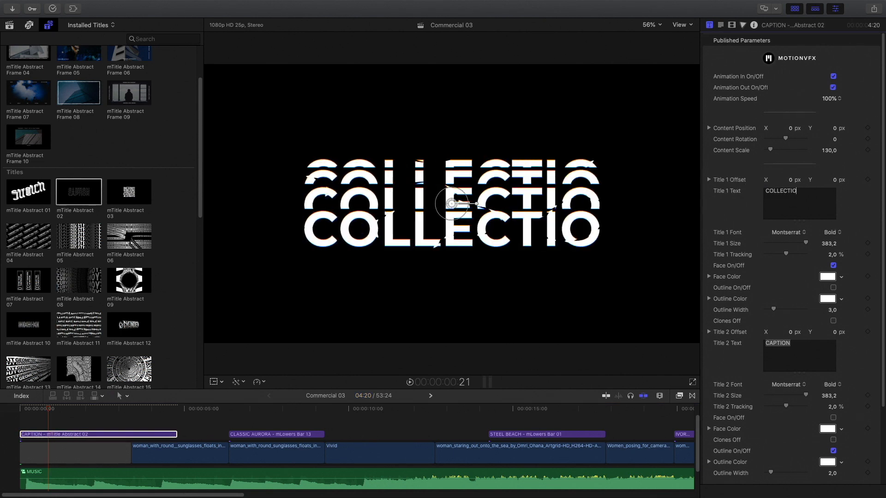
pyautogui.write('N')
pyautogui.doubleClick(779, 343)
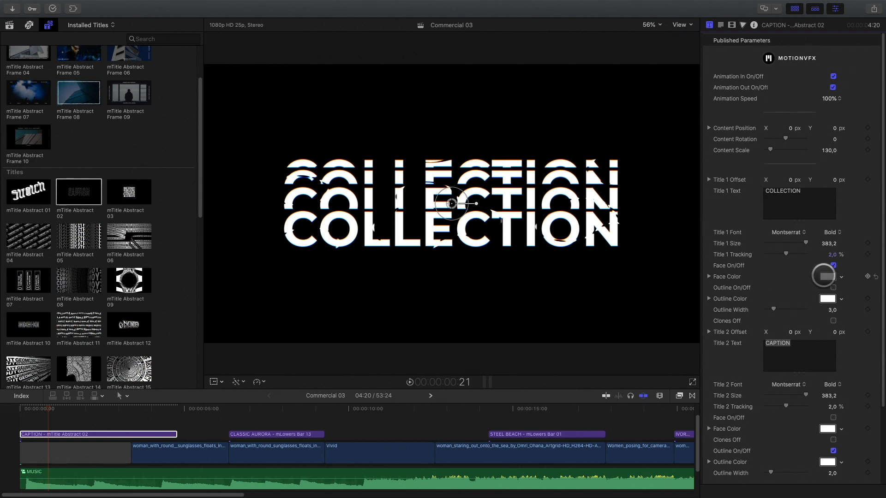
pyautogui.click(825, 276)
pyautogui.click(582, 139)
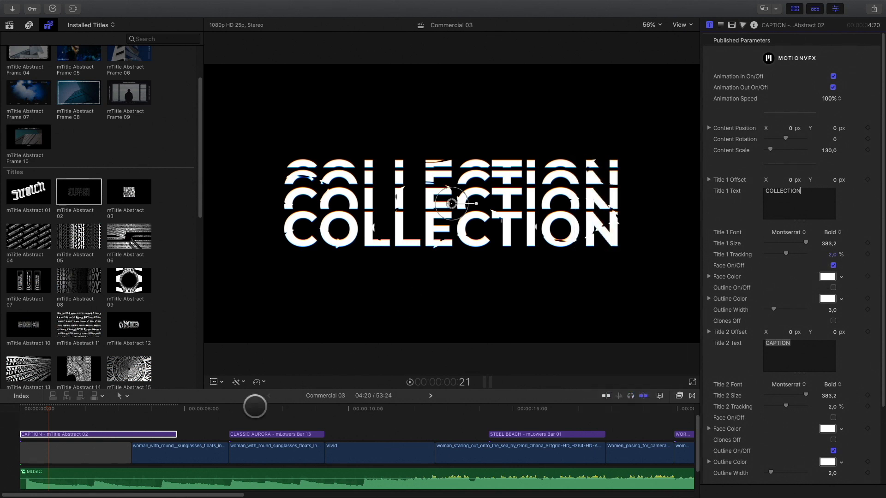
# - Save the yellow title bar color of the CLASSIC AURORA lower third as a swatch in the color picker
pyautogui.click(259, 407)
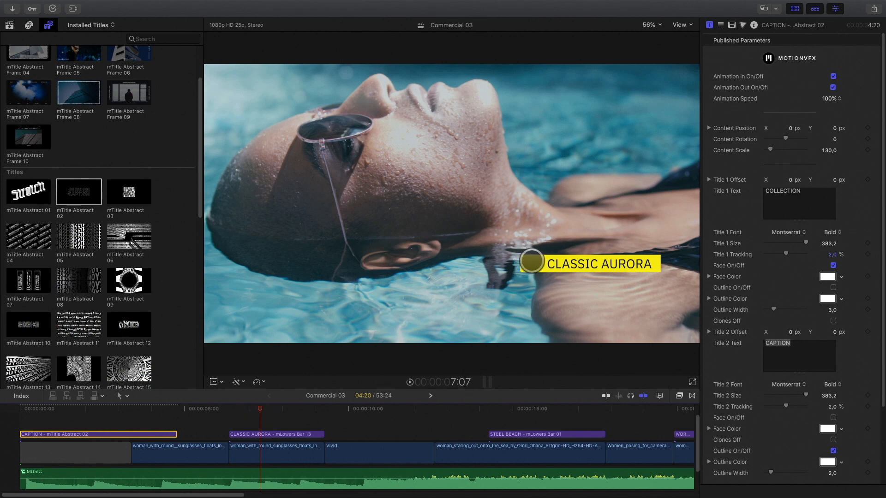
pyautogui.click(263, 433)
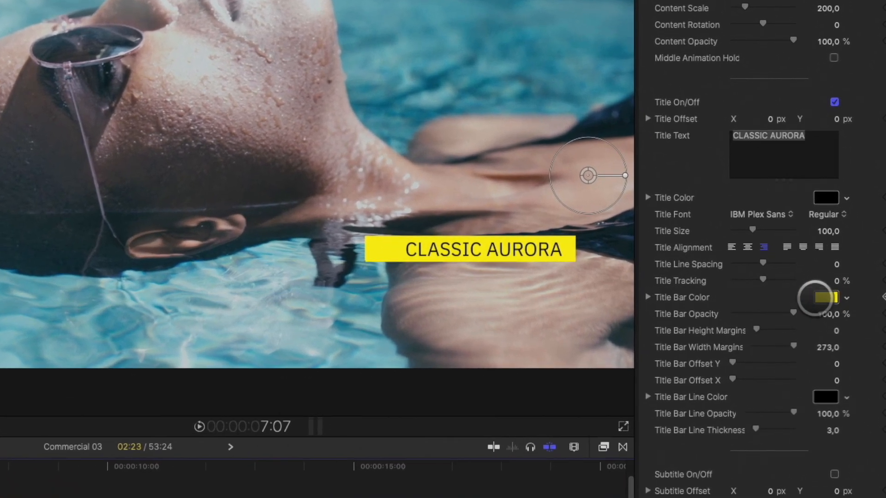
pyautogui.click(827, 296)
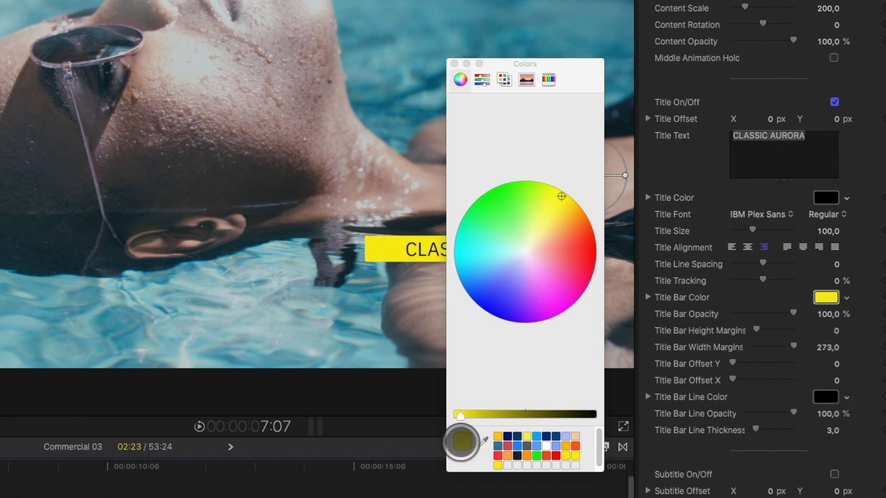
pyautogui.scroll(-1, 505, 451)
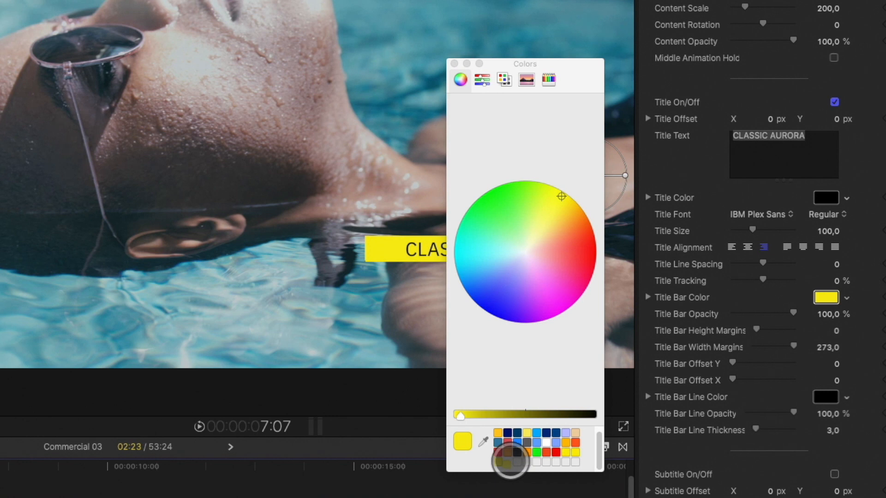
pyautogui.click(516, 463)
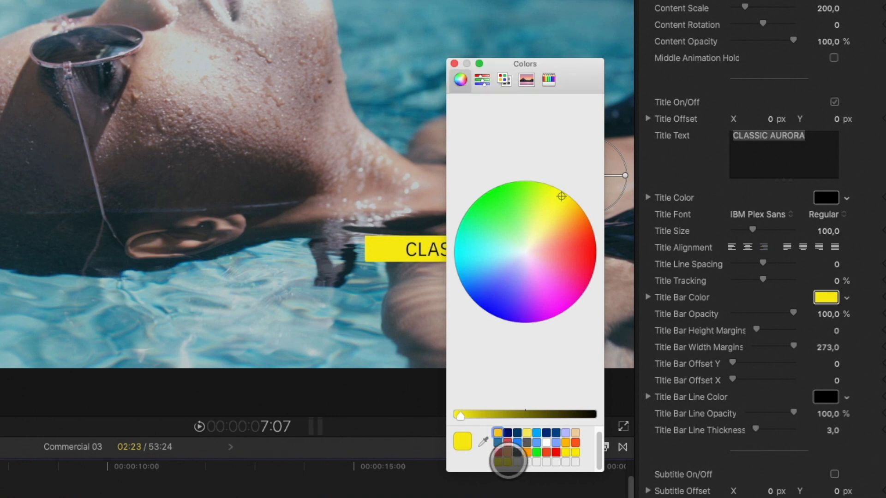
pyautogui.moveTo(494, 425); pyautogui.dragTo(533, 417)
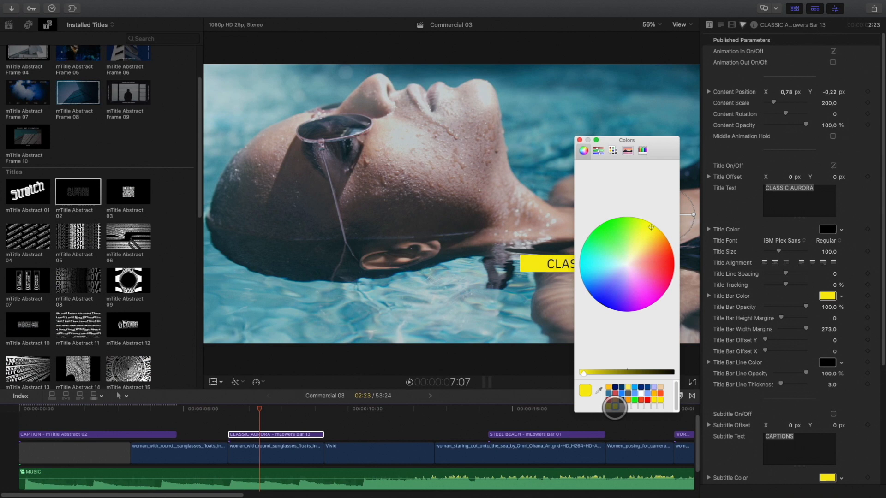
# - Set the Title 1 face color of the opening mTitle Abstract 02 title to the saved yellow swatch
pyautogui.click(579, 140)
pyautogui.click(48, 434)
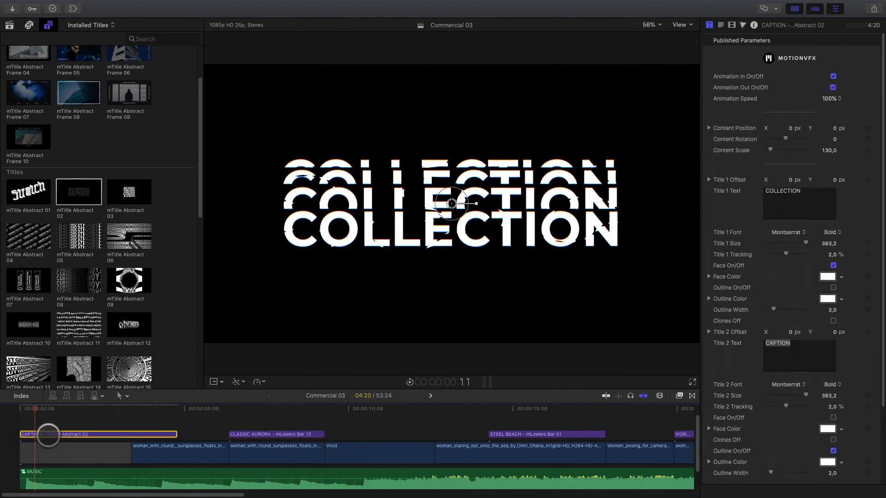
pyautogui.click(828, 275)
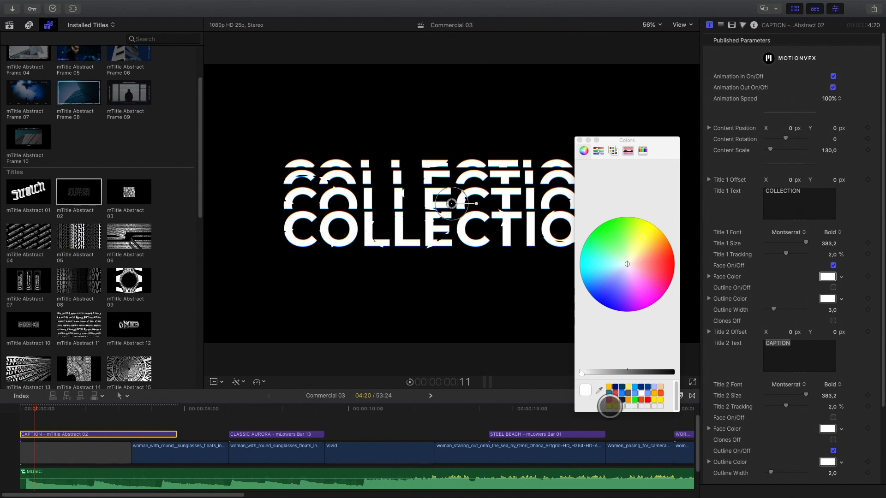
pyautogui.click(610, 406)
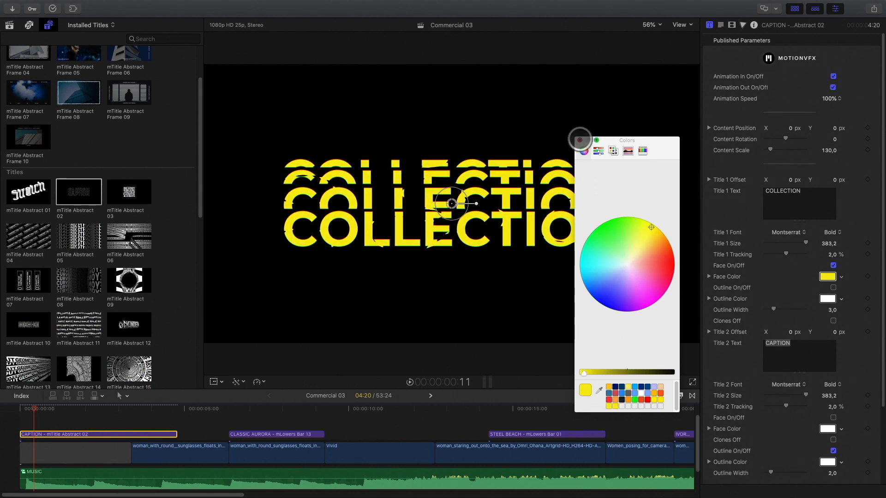
pyautogui.click(580, 140)
# - Change the Title 1 font of the opening title to Barlow with the Black weight
pyautogui.moveTo(36, 410)
pyautogui.mouseDown()
pyautogui.moveTo(122, 411)
pyautogui.moveTo(53, 410)
pyautogui.mouseUp()
pyautogui.click(798, 229)
pyautogui.scroll(20, 792, 231)
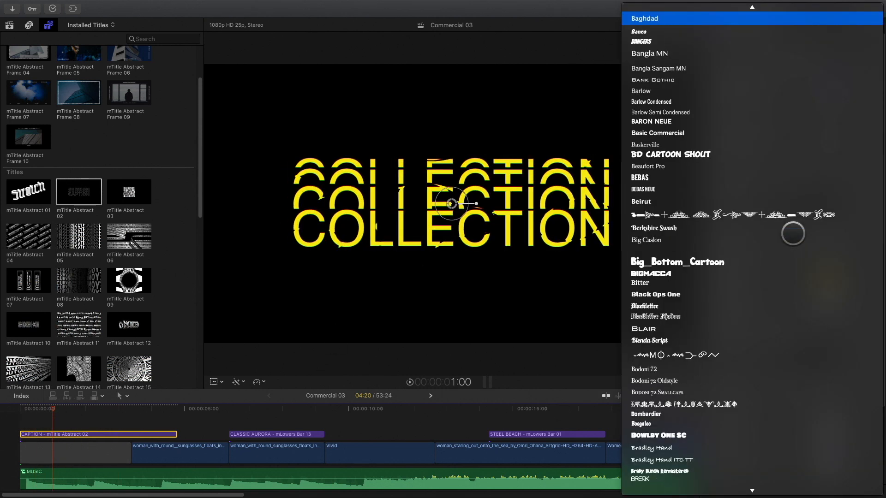
pyautogui.click(681, 93)
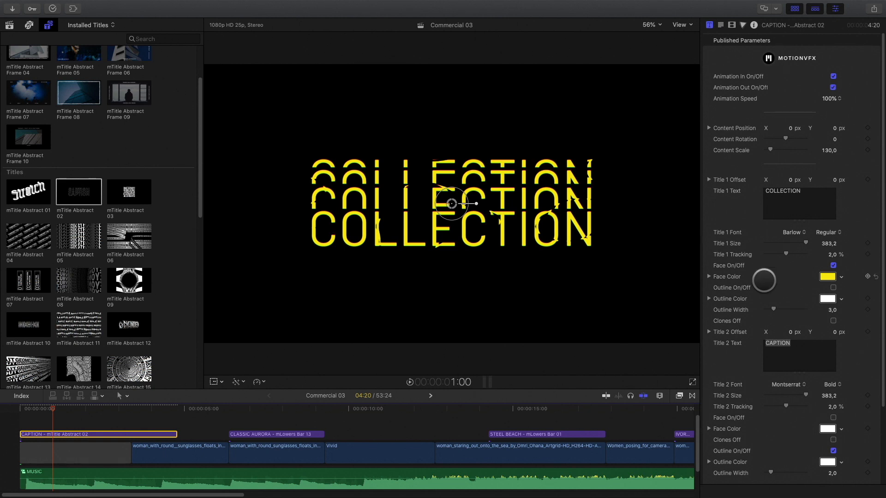
pyautogui.click(826, 231)
pyautogui.click(836, 402)
# - Change the Title 2 text of the opening title to 2020 and set its outline color to the saved yellow swatch
pyautogui.moveTo(67, 415); pyautogui.dragTo(107, 406)
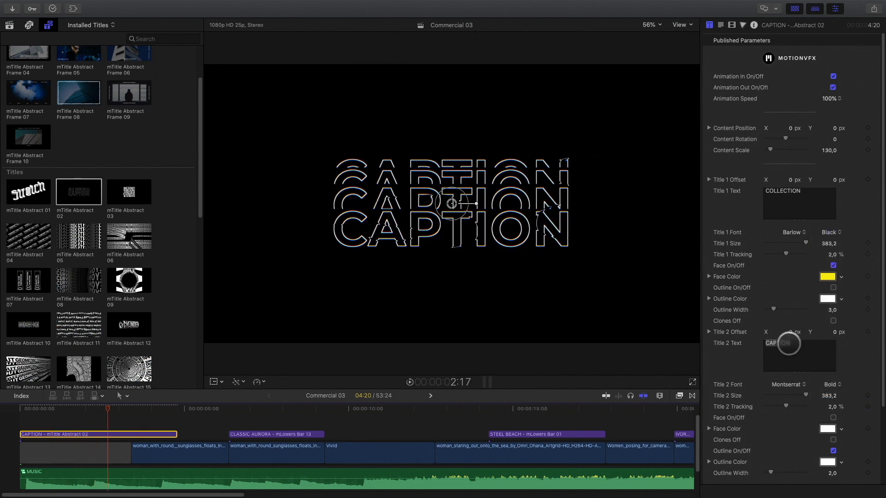
pyautogui.write('2020')
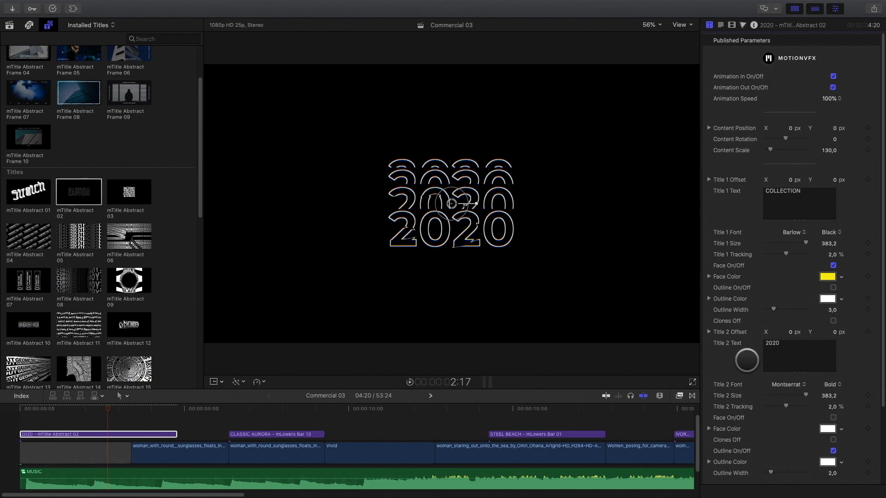
pyautogui.click(827, 428)
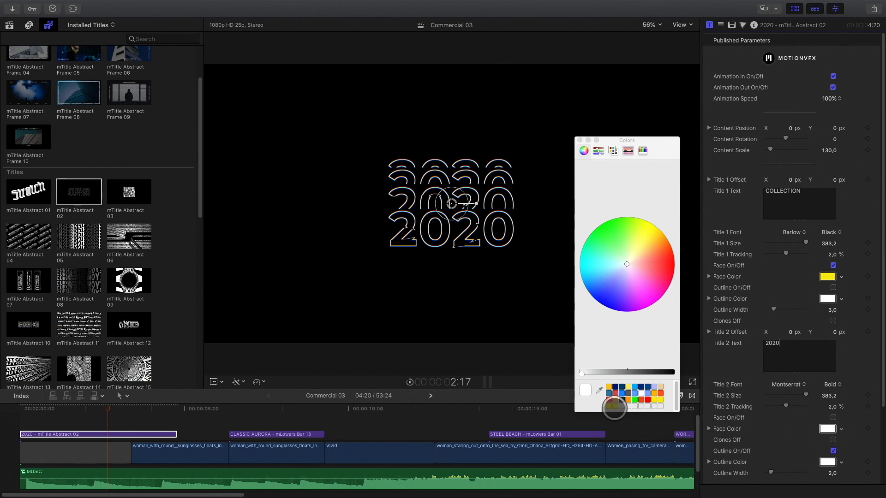
pyautogui.click(579, 140)
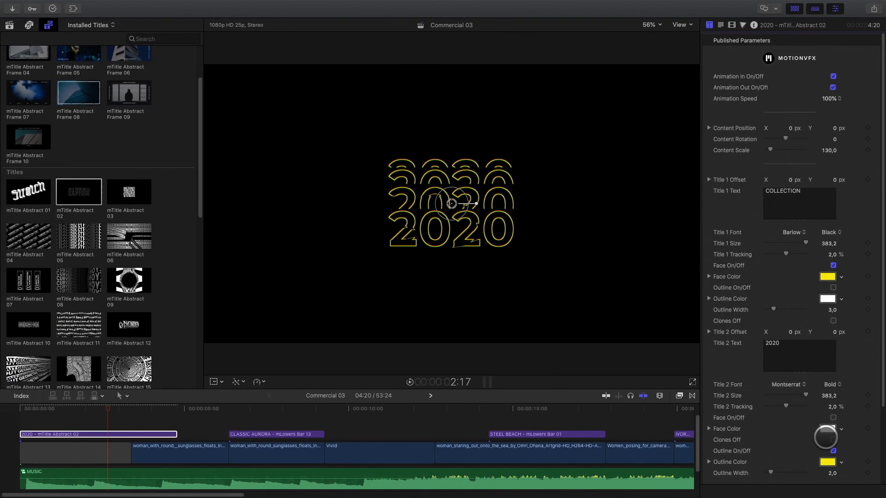
# - Change the Title 2 font of the opening title to Barlow with the Black weight
pyautogui.click(744, 335)
pyautogui.scroll(15, 669, 184)
pyautogui.click(661, 97)
pyautogui.click(825, 384)
pyautogui.click(830, 479)
# - Trim the end of the opening title to a duration of 4:16 and check its transition into the first pool shot
pyautogui.moveTo(104, 408); pyautogui.dragTo(171, 434)
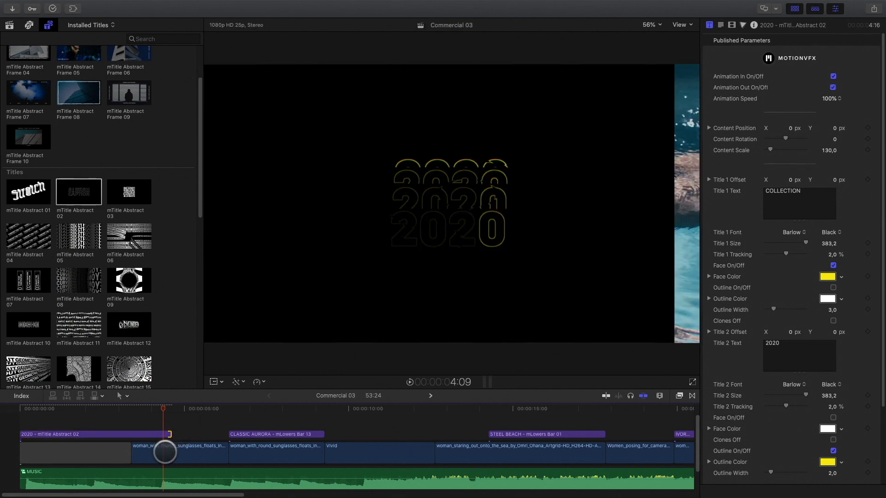
pyautogui.click(159, 417)
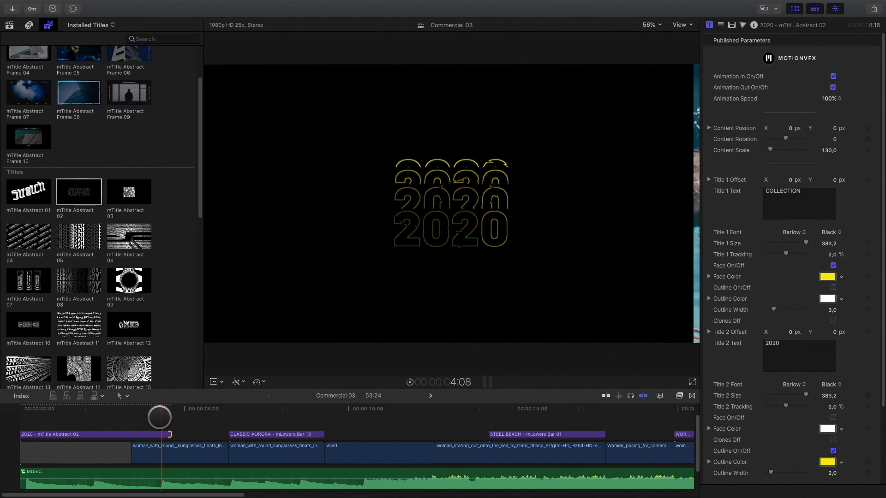
pyautogui.press('space')
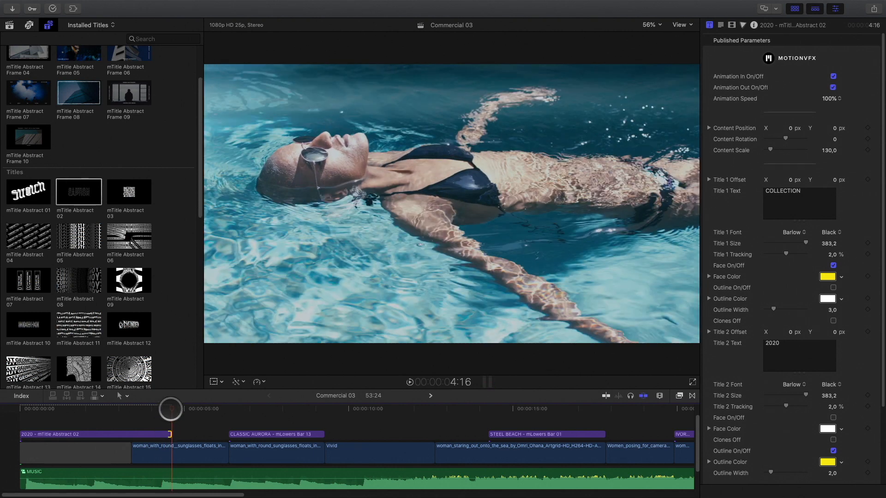
pyautogui.click(161, 409)
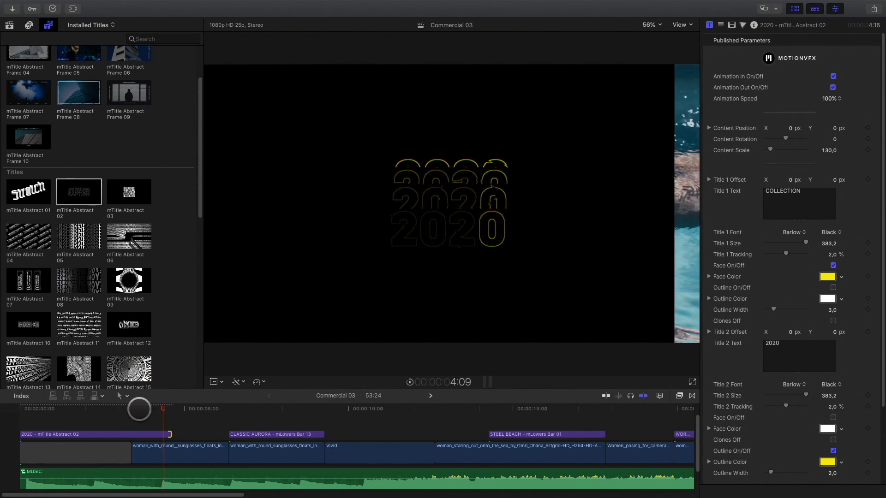
pyautogui.click(50, 433)
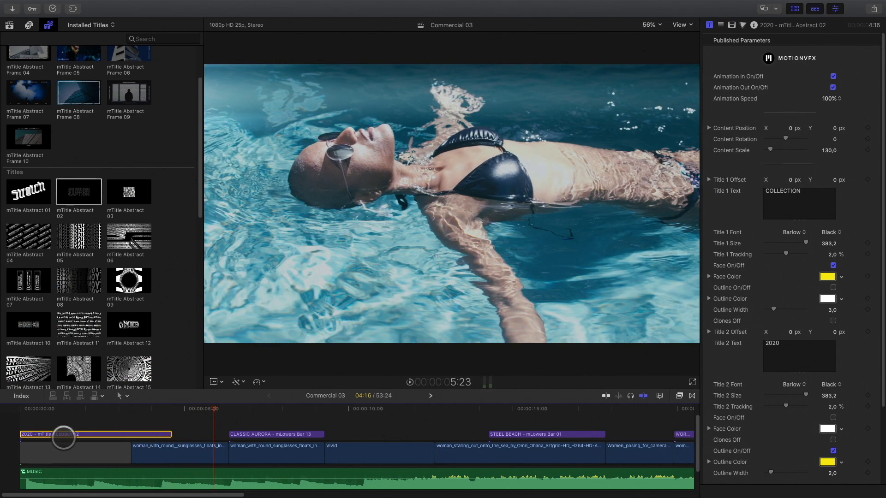
# - Place the mTitle Abstract 01 title on the timeline, starting where the blue Vivid clip begins
pyautogui.moveTo(157, 407); pyautogui.dragTo(339, 421)
pyautogui.click(158, 475)
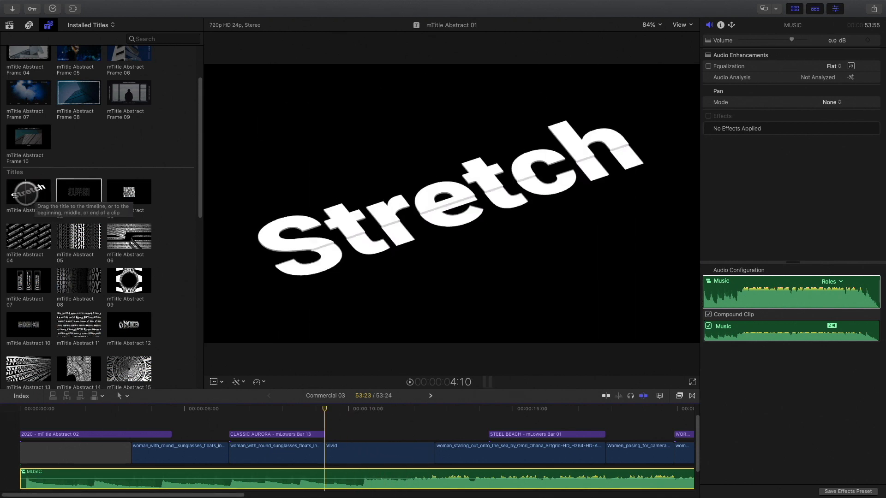
pyautogui.moveTo(9, 191); pyautogui.dragTo(326, 416)
# - Disable the blue Vivid clip and the music clip, and add a marker to the music at 10:12
pyautogui.click(358, 454)
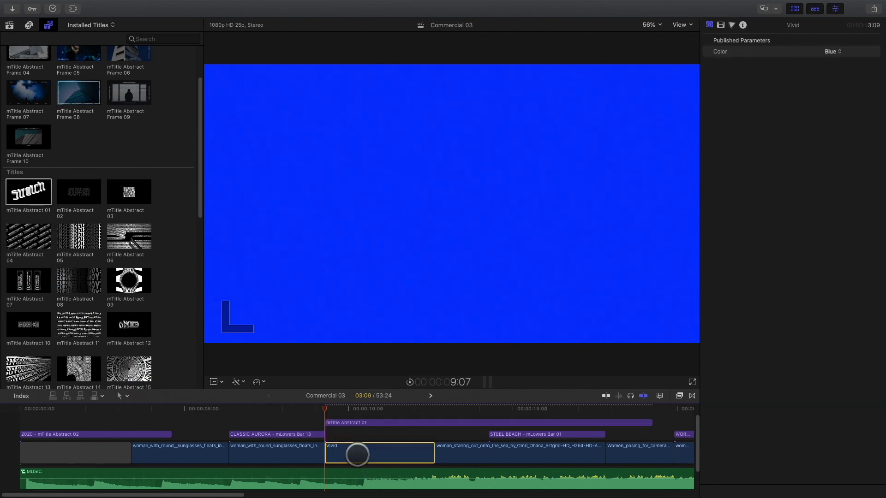
pyautogui.press('space')
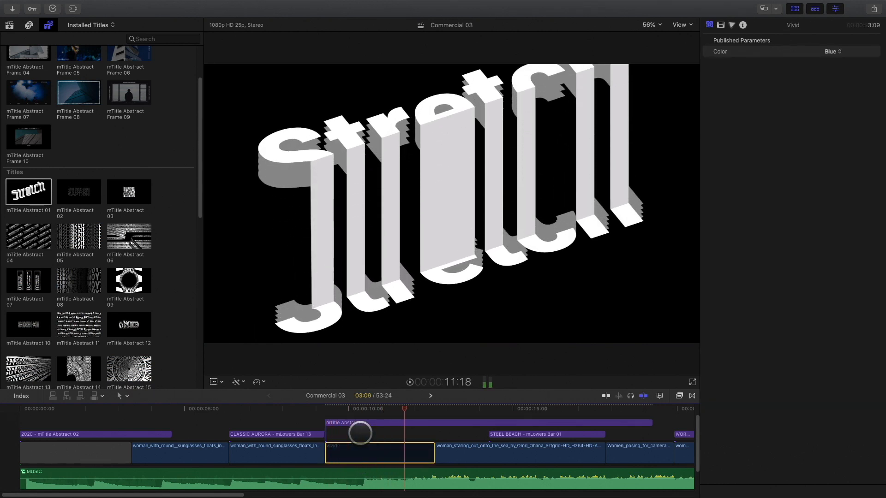
pyautogui.click(349, 472)
pyautogui.click(364, 408)
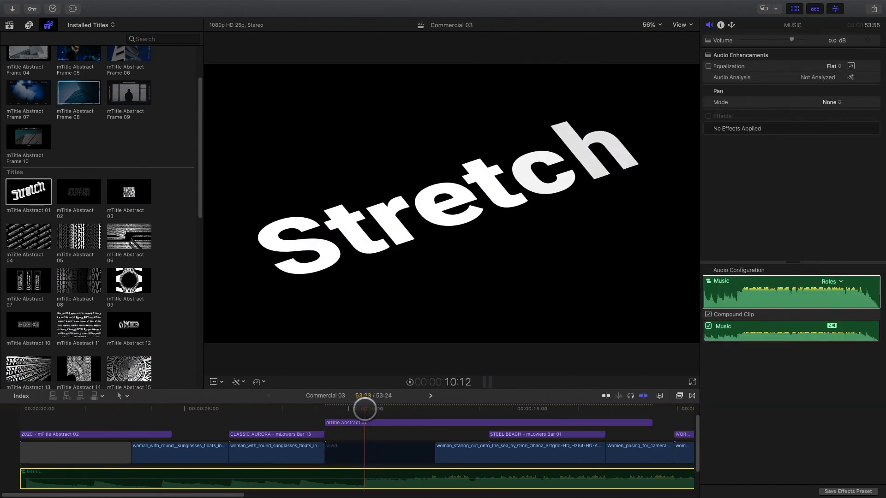
# - Change the mTitle Abstract 01 title text to EXCLUSIVE and reduce its content scale to 177,8
pyautogui.click(363, 421)
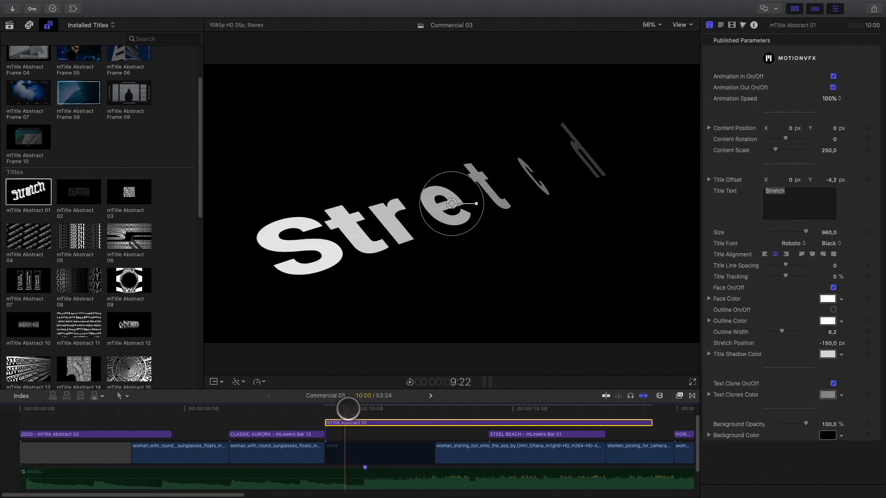
pyautogui.doubleClick(774, 191)
pyautogui.write('EXCLUSIVE')
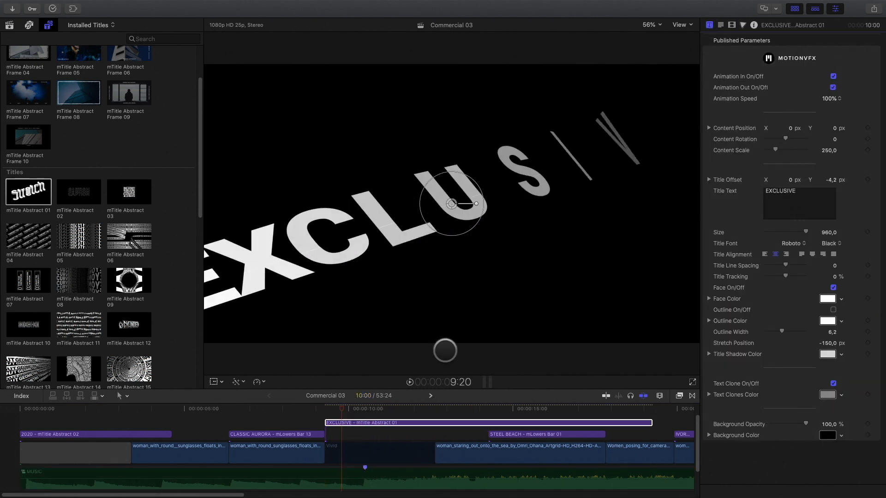
pyautogui.click(366, 407)
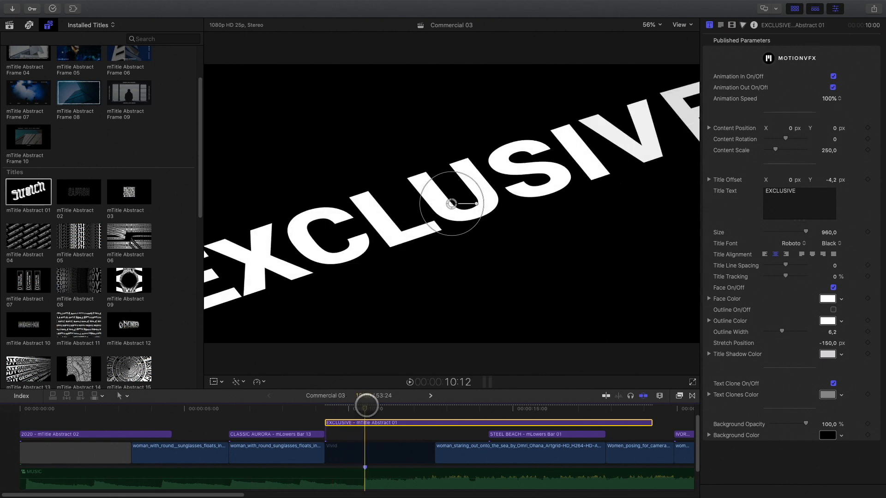
pyautogui.moveTo(829, 150); pyautogui.dragTo(812, 150)
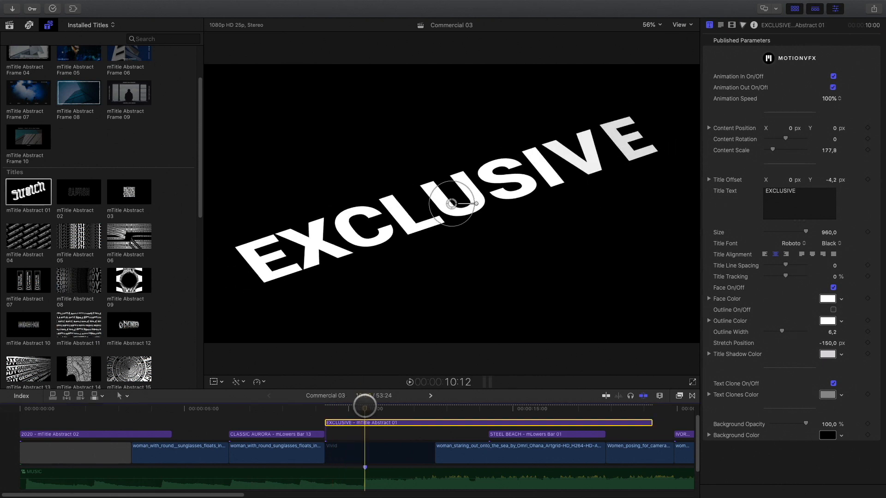
# - Set the face color of the EXCLUSIVE title to the saved yellow swatch and check it on the stretched letters
pyautogui.click(827, 299)
pyautogui.click(603, 401)
pyautogui.click(377, 405)
pyautogui.moveTo(377, 406); pyautogui.dragTo(402, 401)
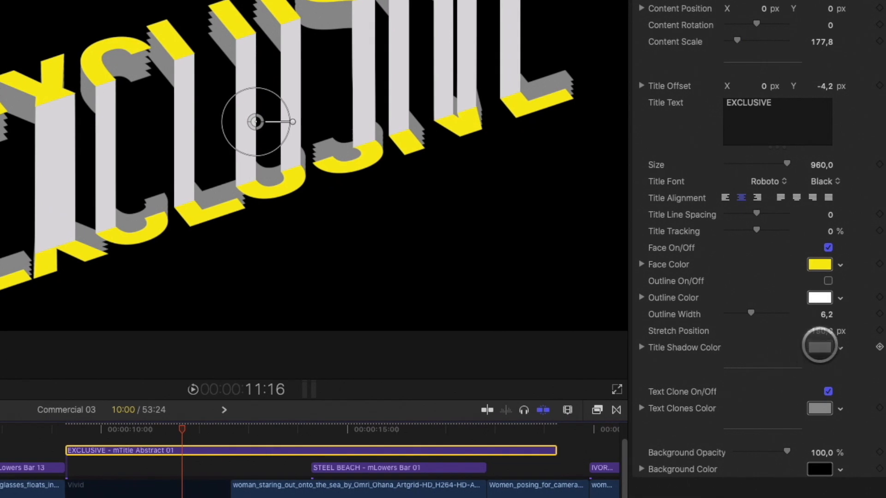
# - Set the title shadow color of the EXCLUSIVE title to the saved yellow, darkened slightly
pyautogui.click(819, 347)
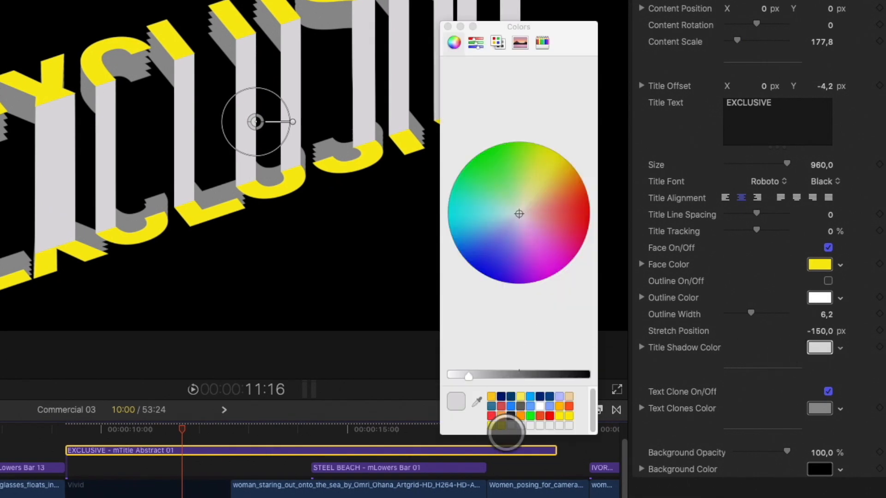
pyautogui.click(491, 424)
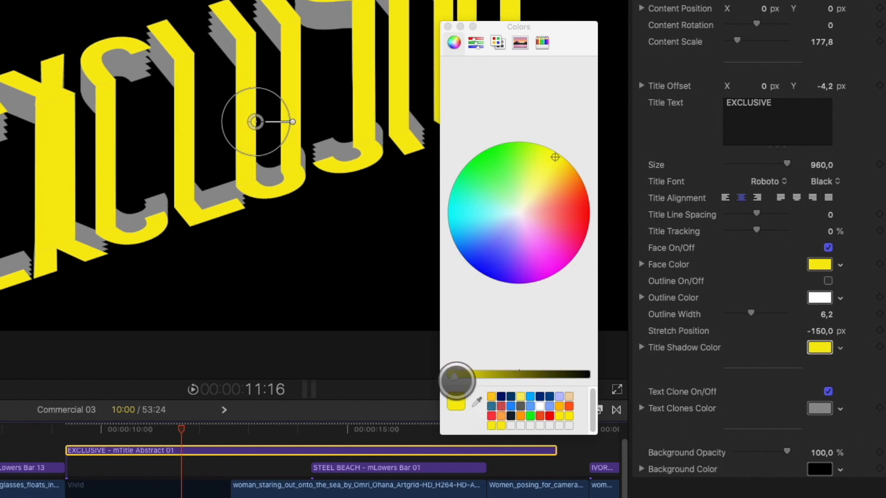
pyautogui.moveTo(456, 377); pyautogui.dragTo(490, 376)
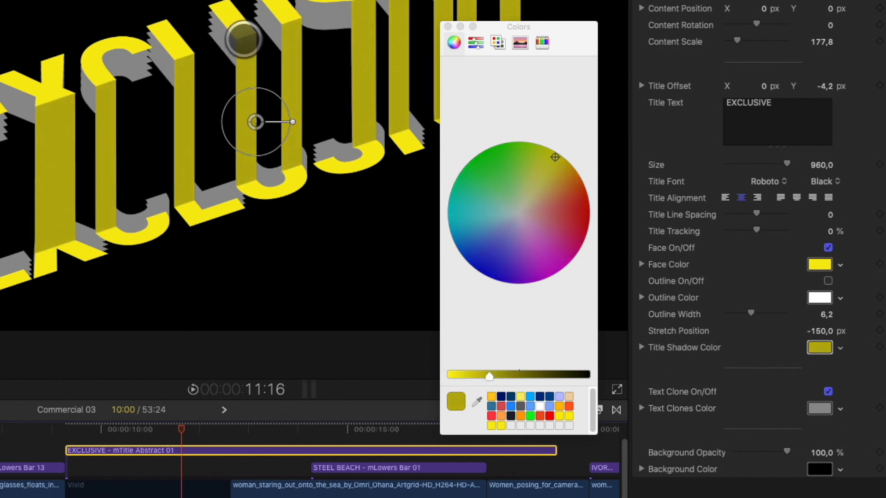
pyautogui.moveTo(488, 375); pyautogui.dragTo(471, 377)
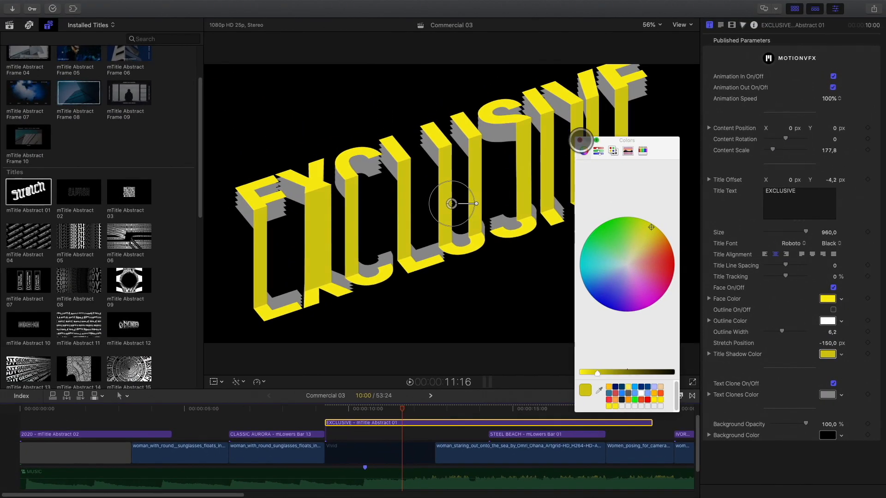
pyautogui.click(580, 140)
# - Set the text clones color of the EXCLUSIVE title to a much darker shade of the saved yellow
pyautogui.click(827, 395)
pyautogui.click(609, 406)
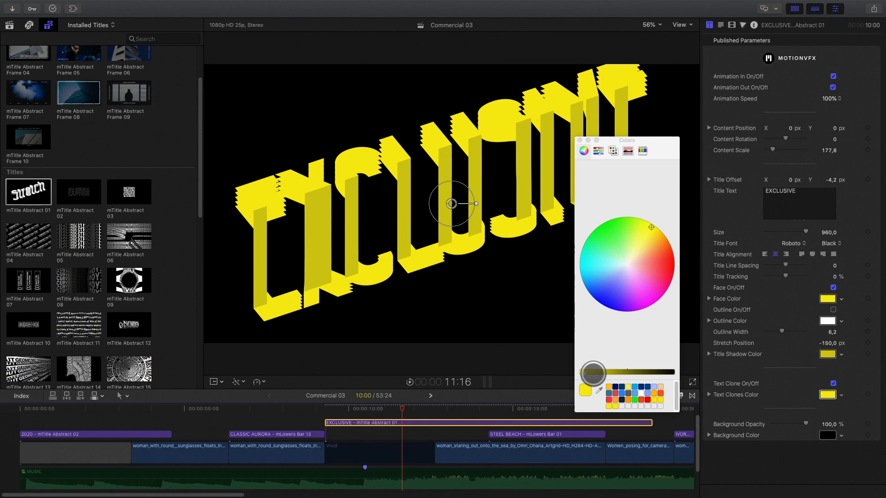
pyautogui.moveTo(583, 373); pyautogui.dragTo(630, 368)
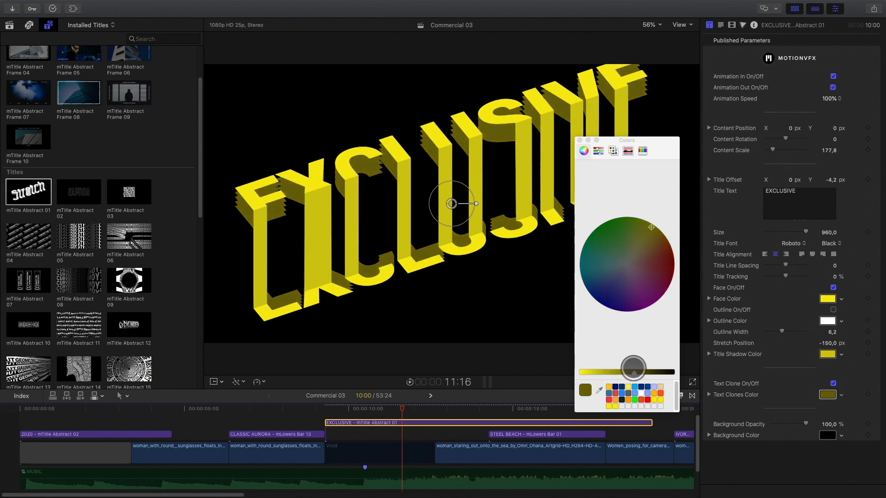
pyautogui.click(579, 140)
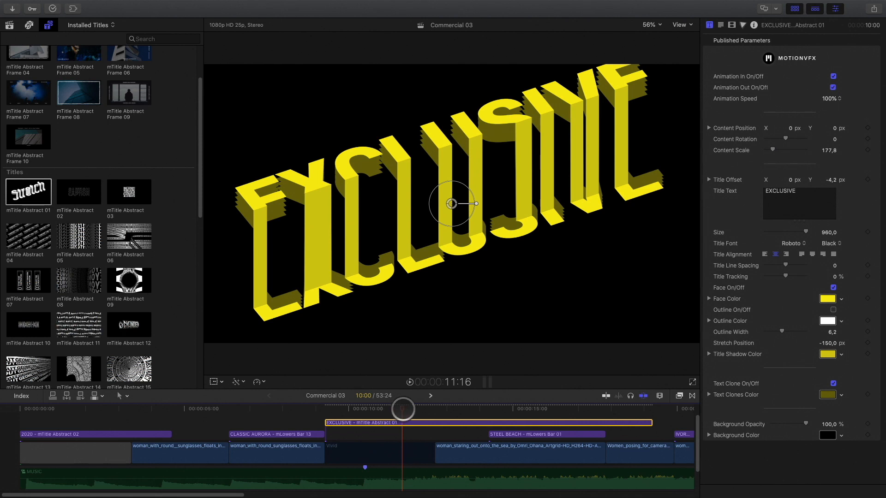
# - Re-enable the music clip and play the EXCLUSIVE title from its start to check its timing against the music
pyautogui.click(366, 410)
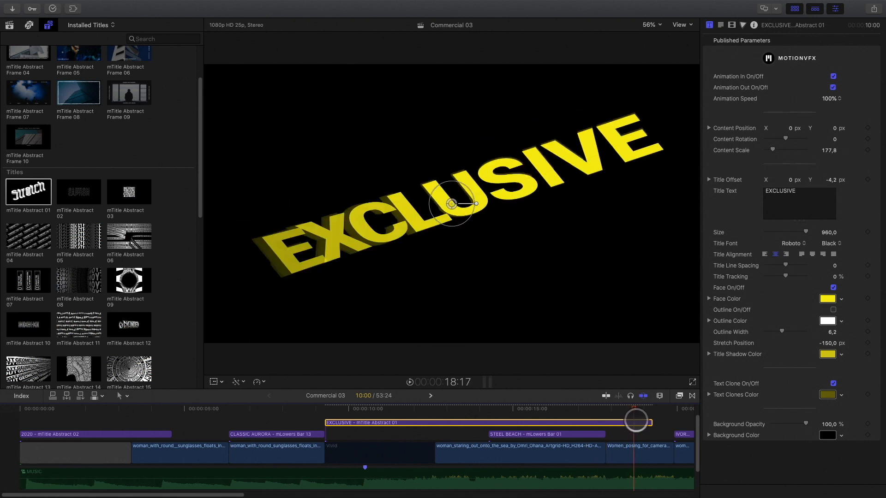
pyautogui.click(343, 473)
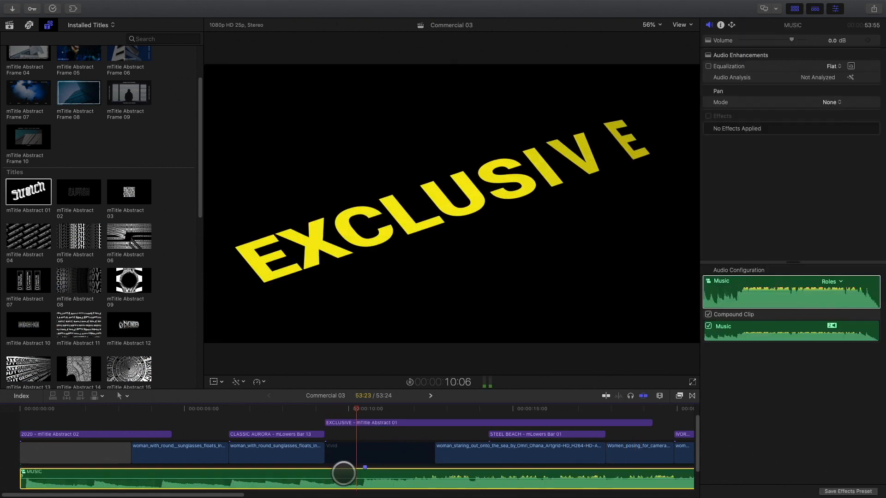
pyautogui.press('space')
pyautogui.moveTo(419, 408); pyautogui.dragTo(335, 415)
pyautogui.press('space')
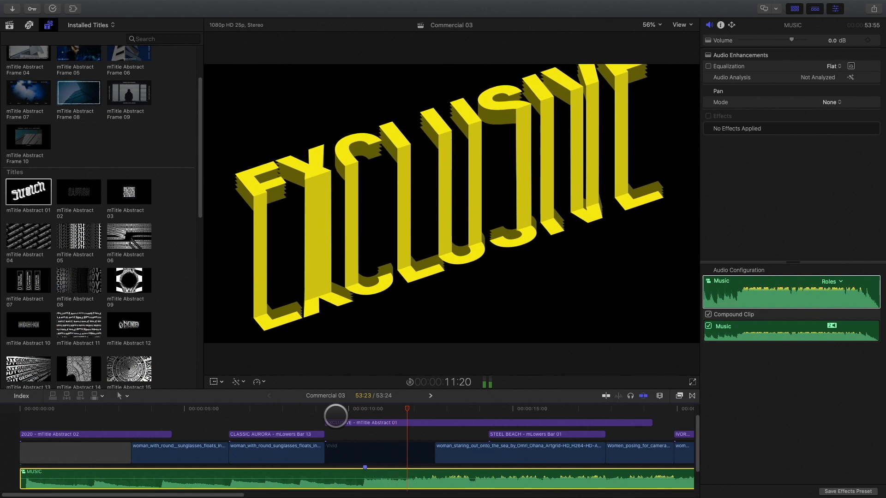
# - Trim the end of the EXCLUSIVE title to a duration of 8:07 and play back its animation with the music
pyautogui.click(441, 423)
pyautogui.moveTo(650, 421); pyautogui.dragTo(593, 420)
pyautogui.press('space')
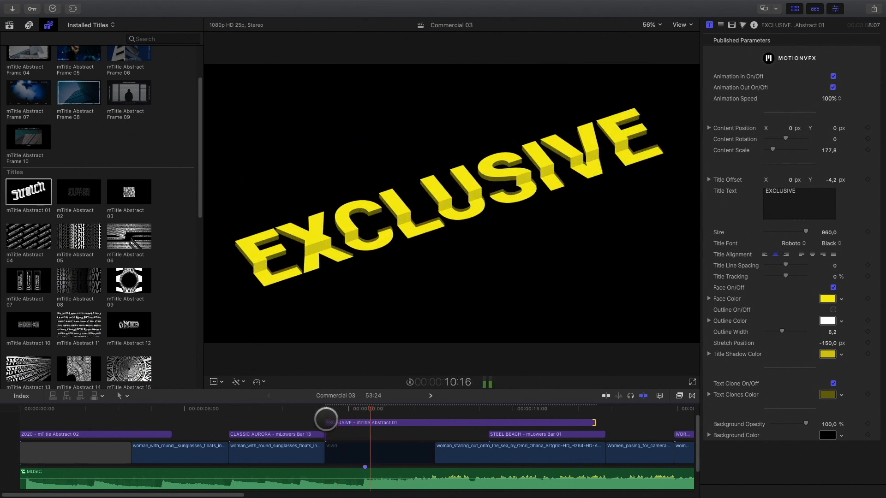
pyautogui.press('space')
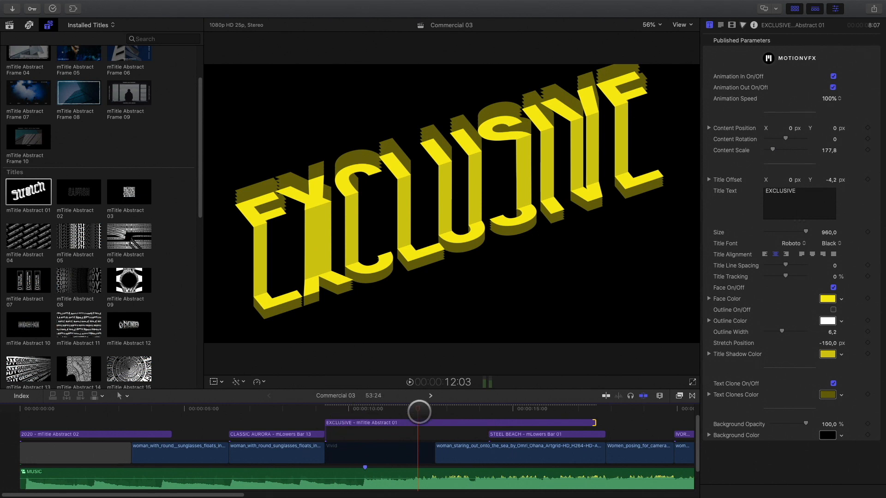
# - Try to shorten the EXCLUSIVE title by trimming its end back to 12:16, and undo the trim
pyautogui.moveTo(418, 409); pyautogui.dragTo(436, 416)
pyautogui.click(374, 421)
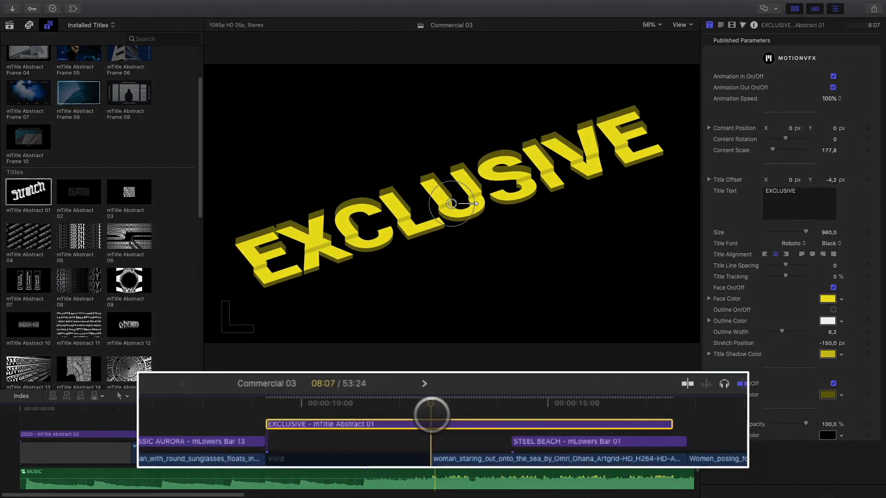
pyautogui.moveTo(671, 424); pyautogui.dragTo(430, 402)
pyautogui.press('super+z')
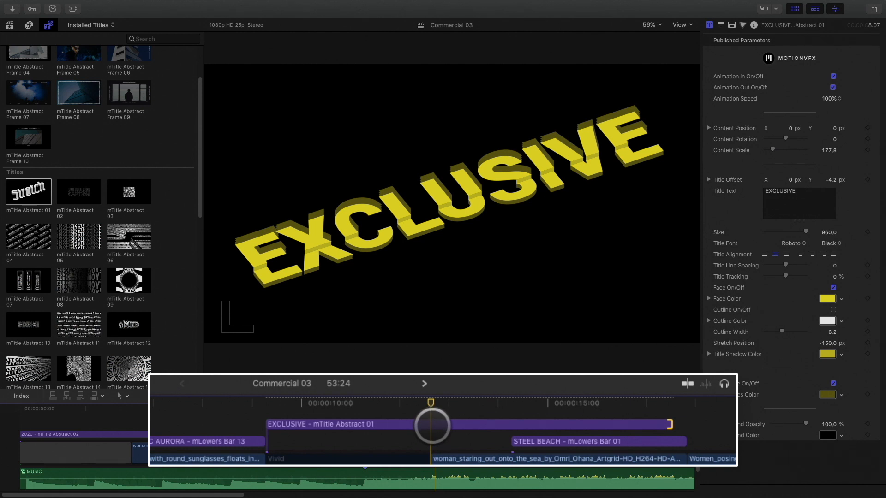
# - Try to split the EXCLUSIVE title at 12:16 with the Blade tool, and restore the title to one piece
pyautogui.press('b')
pyautogui.click(431, 422)
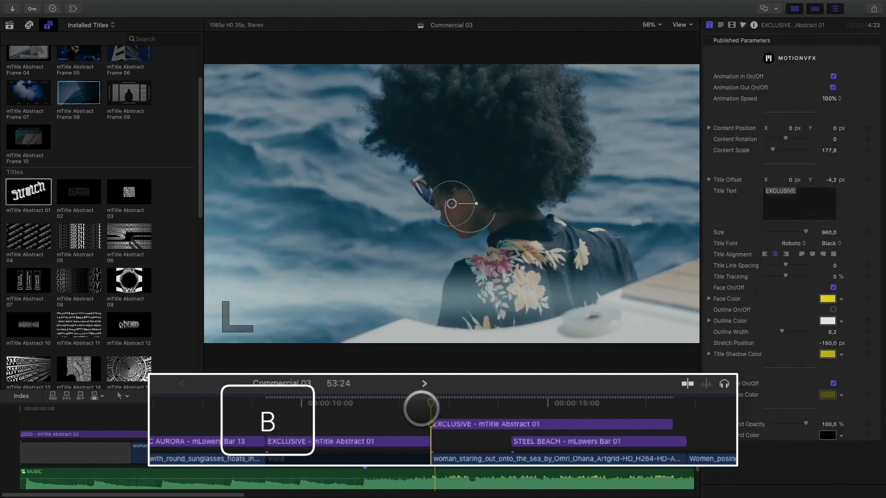
pyautogui.moveTo(408, 404)
pyautogui.mouseDown()
pyautogui.moveTo(296, 410)
pyautogui.moveTo(404, 402)
pyautogui.moveTo(417, 412)
pyautogui.mouseUp()
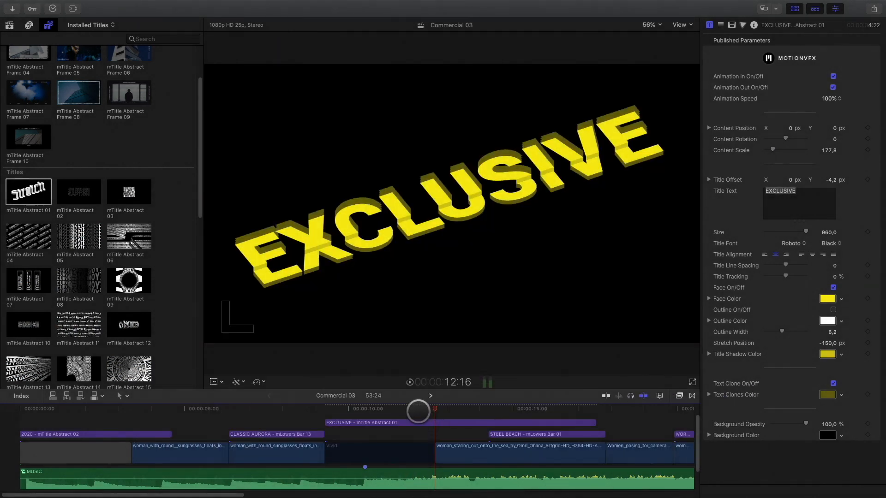
# - Convert the EXCLUSIVE title into a compound clip named Effect Title in the MEDIAS event
pyautogui.click(412, 421)
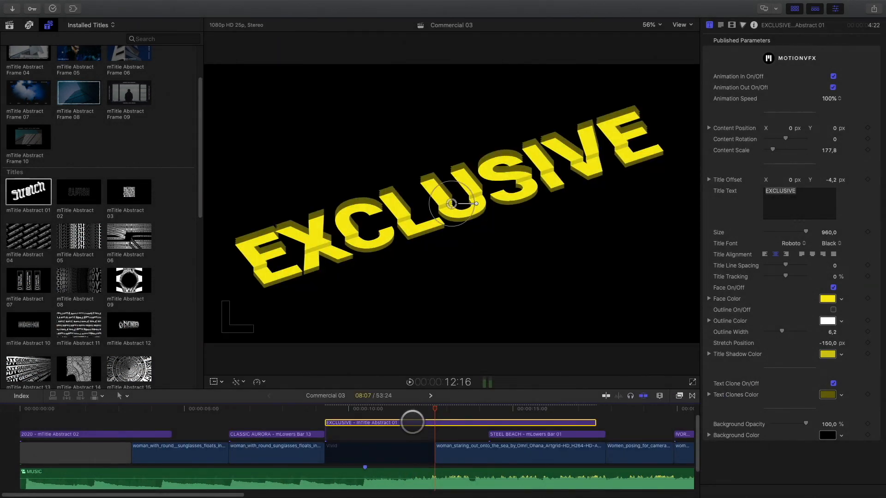
pyautogui.rightClick(412, 422)
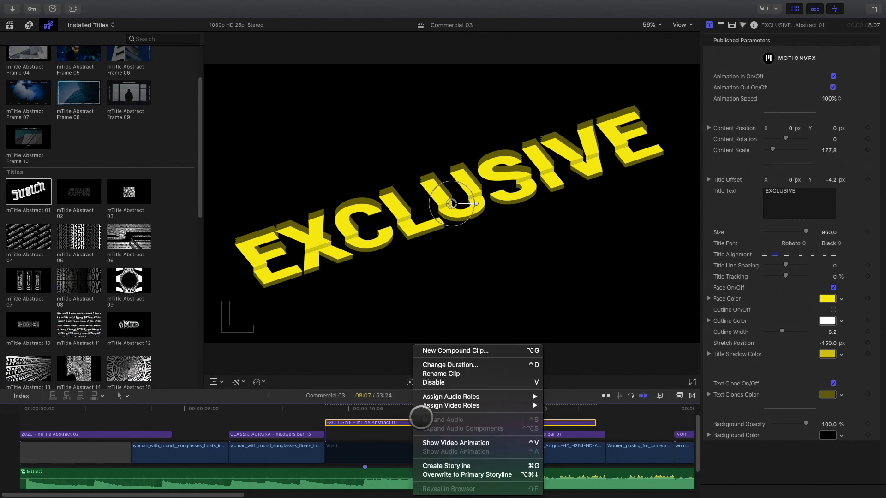
pyautogui.click(441, 350)
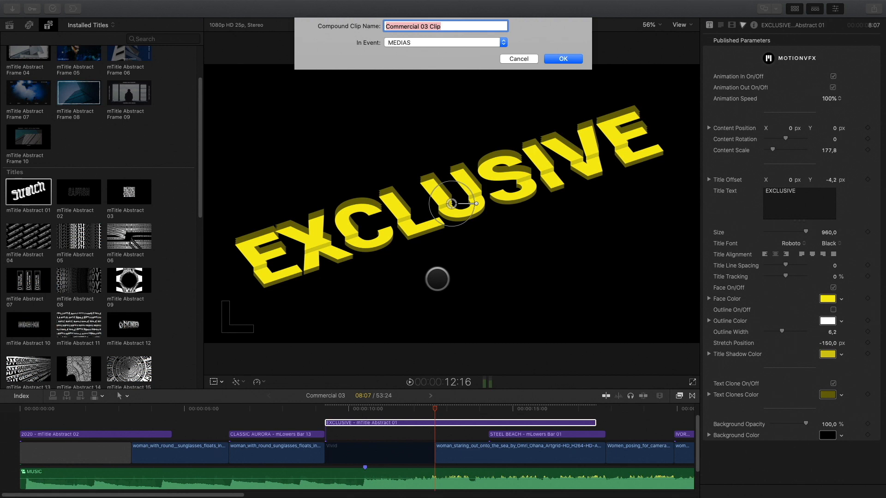
pyautogui.press('Return')
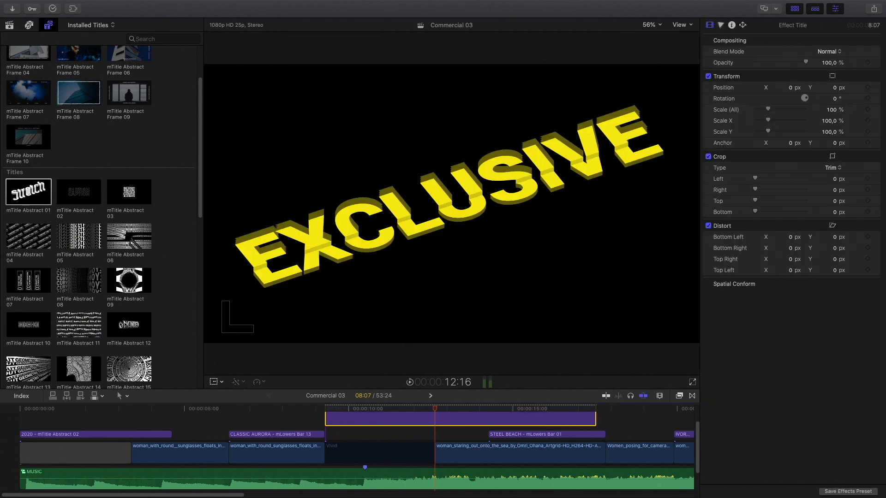
# - Blade the Effect Title compound clip at 12:16 and delete the part after the cut
pyautogui.scroll(2, 414, 414)
pyautogui.moveTo(410, 389); pyautogui.dragTo(419, 356)
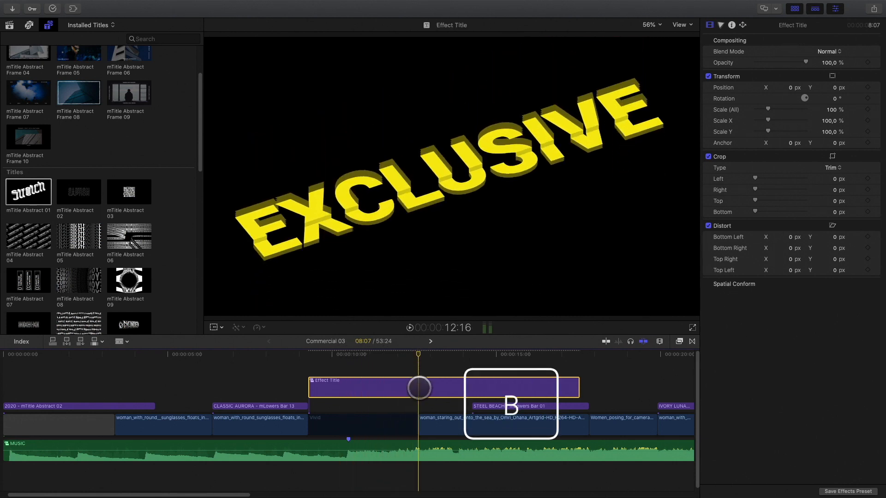
pyautogui.click(418, 386)
pyautogui.click(438, 388)
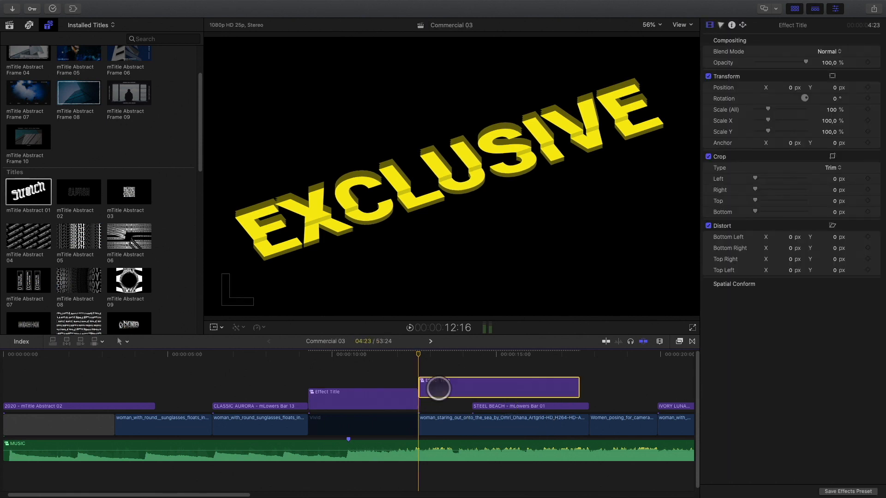
pyautogui.press('Delete')
# - Play the shortened Effect Title clip from its start at 9:07 into the following clip
pyautogui.moveTo(413, 355); pyautogui.dragTo(309, 366)
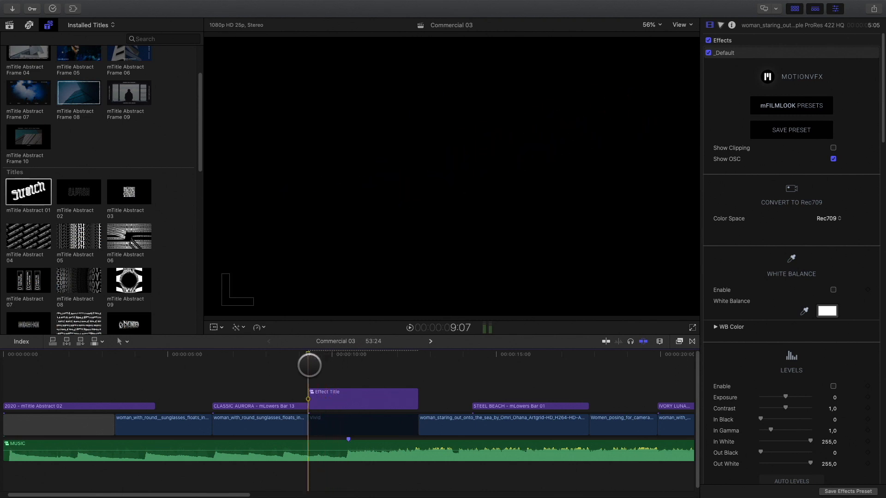
pyautogui.click(327, 394)
pyautogui.press('space')
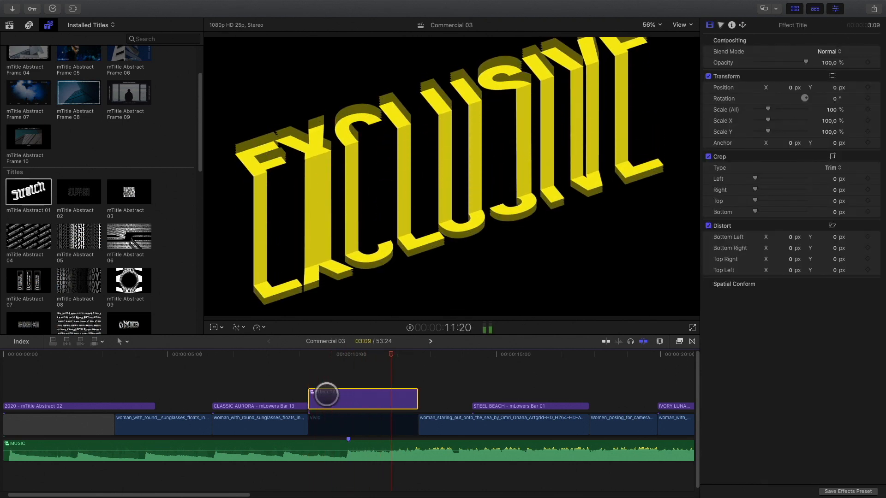
pyautogui.press('space')
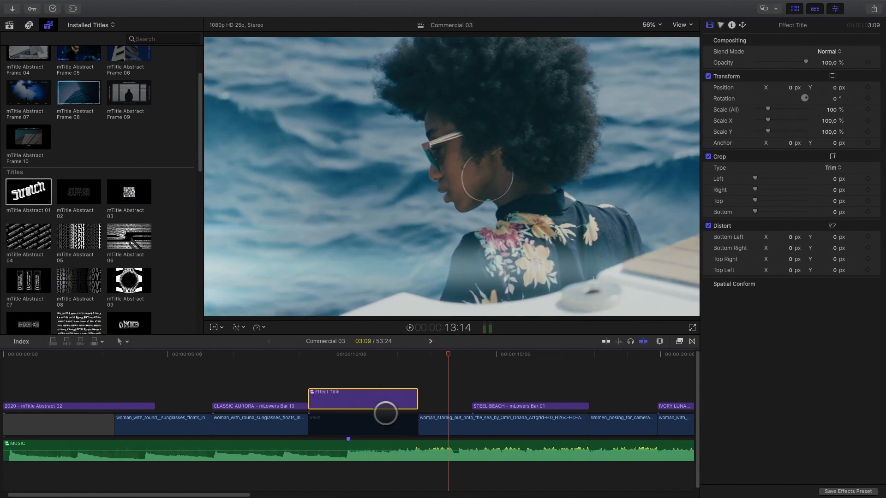
# - Disable the music clip and inspect the full title inside the Effect Title compound clip, returning to the Commercial 03 timeline
pyautogui.click(376, 446)
pyautogui.moveTo(408, 355); pyautogui.dragTo(349, 365)
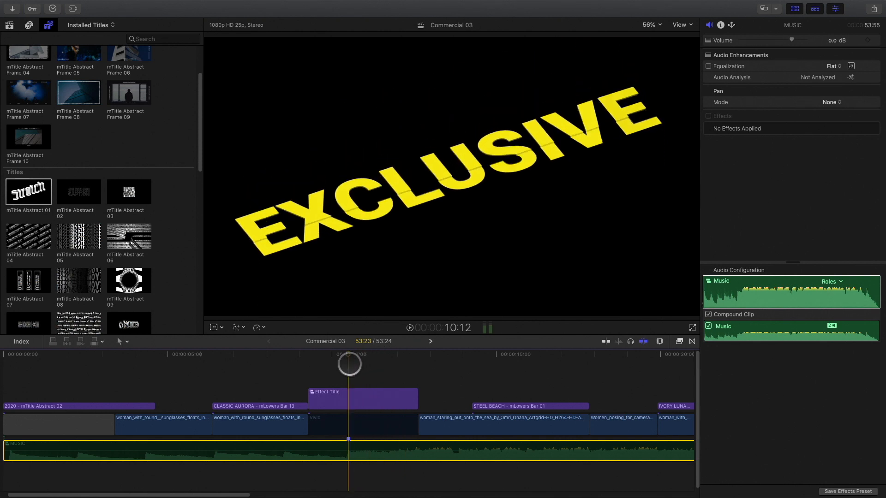
pyautogui.doubleClick(359, 399)
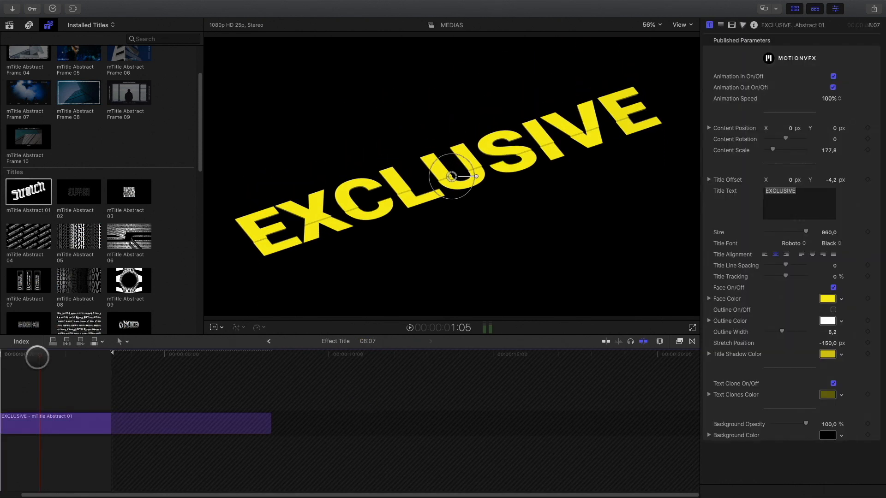
pyautogui.moveTo(40, 356); pyautogui.dragTo(102, 363)
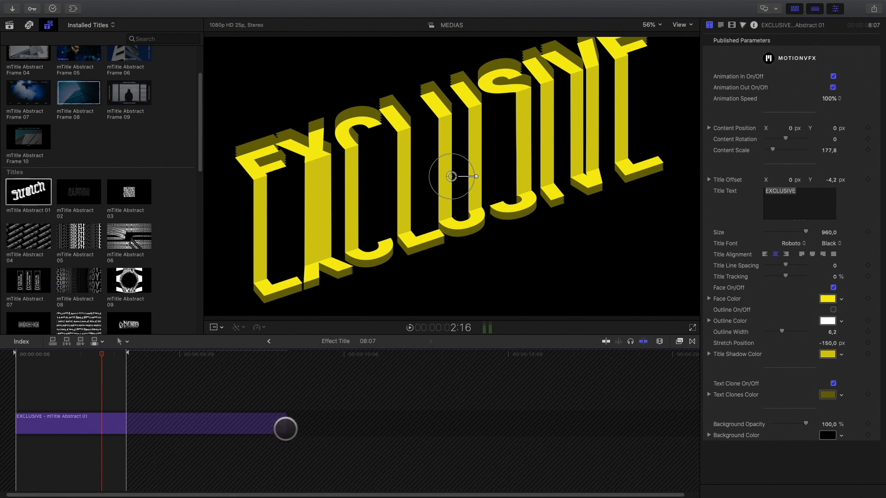
pyautogui.moveTo(285, 429); pyautogui.dragTo(272, 428)
pyautogui.click(269, 341)
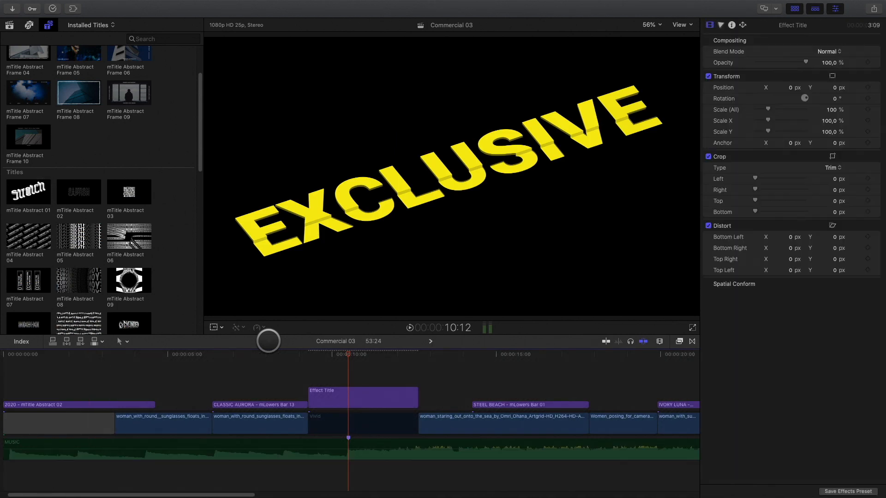
# - Examine the Effect Title animation frame by frame, moving backward from its end at 12:15 and forward again
pyautogui.moveTo(346, 353); pyautogui.dragTo(417, 355)
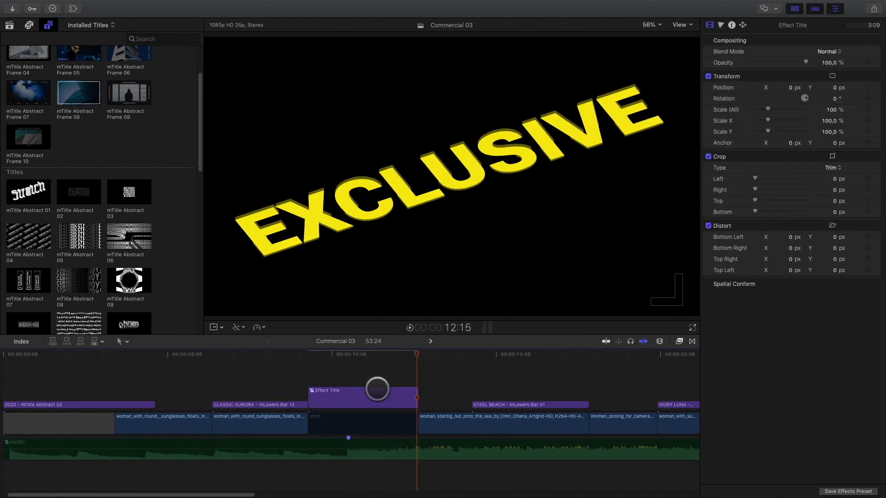
pyautogui.press('Left')
pyautogui.press('Left')
pyautogui.press('Left')
pyautogui.press('Left')
pyautogui.press('Left')
pyautogui.press('Left')
pyautogui.press('Left')
pyautogui.press('Left')
pyautogui.press('Left')
pyautogui.press('Left')
pyautogui.press('Left')
pyautogui.press('Left')
pyautogui.press('Left')
pyautogui.press('Left')
pyautogui.press('Left')
pyautogui.press('Left')
pyautogui.press('Left')
pyautogui.press('Left')
pyautogui.press('Left')
pyautogui.press('Left')
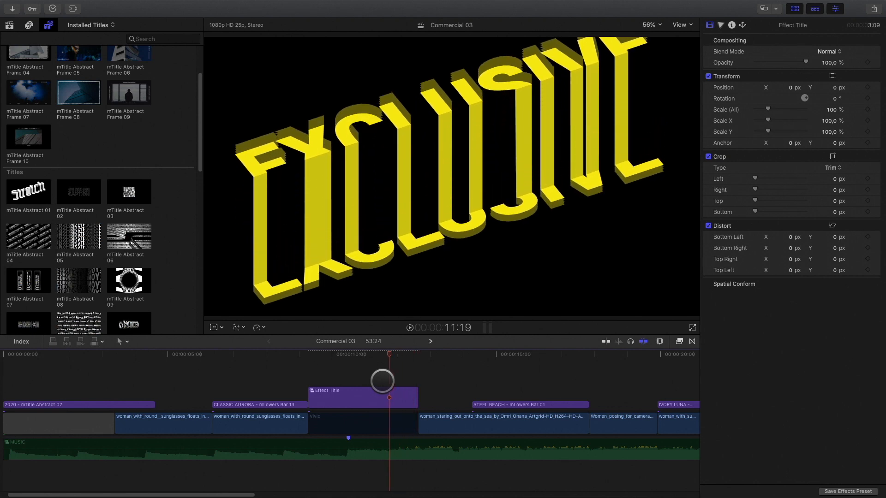
pyautogui.press('Left')
pyautogui.press('Left')
pyautogui.press('Left')
pyautogui.press('Left')
pyautogui.press('Left')
pyautogui.press('Left')
pyautogui.press('Left')
pyautogui.press('Left')
pyautogui.press('Left')
pyautogui.press('Left')
pyautogui.press('Left')
pyautogui.press('Left')
pyautogui.press('Left')
pyautogui.press('Left')
pyautogui.press('Left')
pyautogui.press('Left')
pyautogui.press('Left')
pyautogui.press('Left')
pyautogui.press('Left')
pyautogui.press('Left')
pyautogui.press('Right')
pyautogui.press('Right')
pyautogui.press('Right')
pyautogui.press('Right')
pyautogui.press('Right')
pyautogui.press('Right')
pyautogui.press('Right')
pyautogui.press('Right')
pyautogui.press('Right')
pyautogui.press('Right')
pyautogui.press('Right')
pyautogui.press('Right')
pyautogui.press('Right')
pyautogui.press('Right')
pyautogui.press('Right')
pyautogui.press('Right')
pyautogui.press('Right')
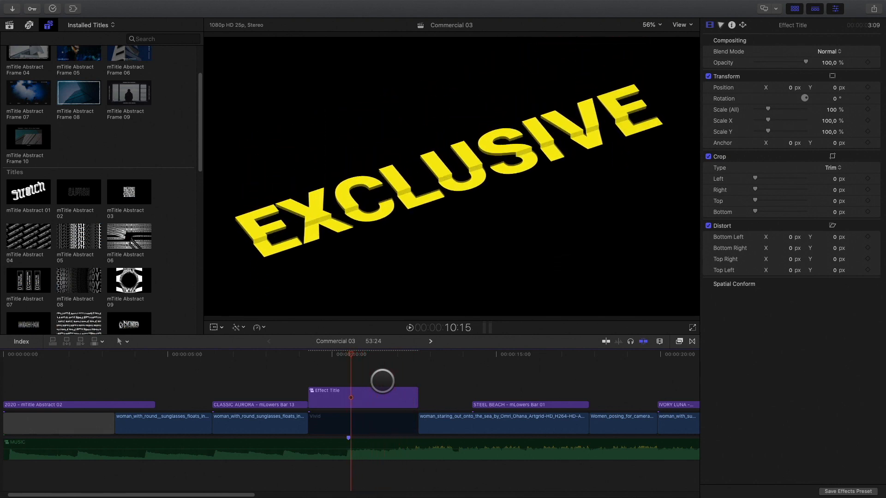
# - Re-enable the music, play the Commercial Clip 2 section from 24:01, and inspect the closing Commercial Clip 7 compound clip
pyautogui.press('space')
pyautogui.click(379, 353)
pyautogui.click(341, 398)
pyautogui.hscroll(10, 357, 397)
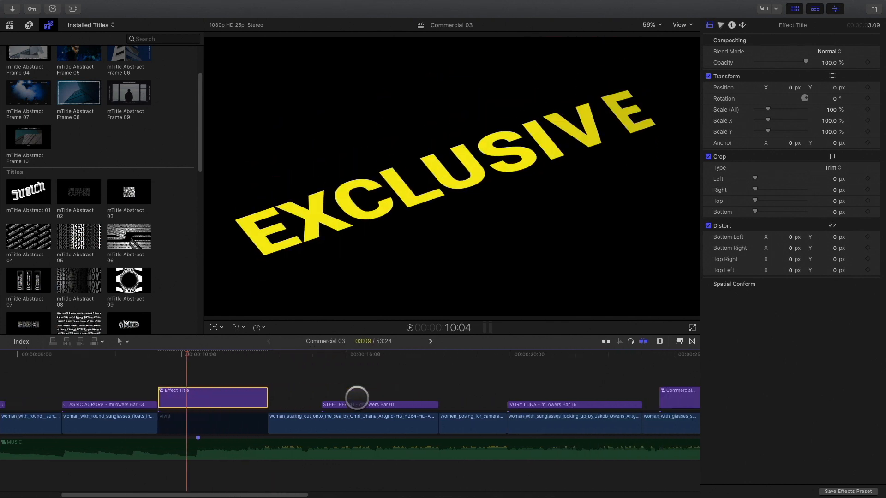
pyautogui.hscroll(2, 357, 397)
pyautogui.click(377, 355)
pyautogui.click(410, 442)
pyautogui.click(358, 355)
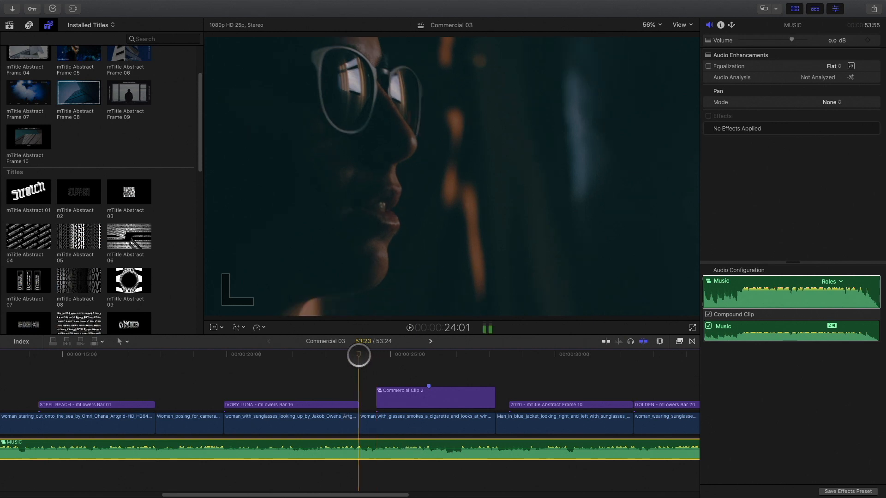
pyautogui.press('space')
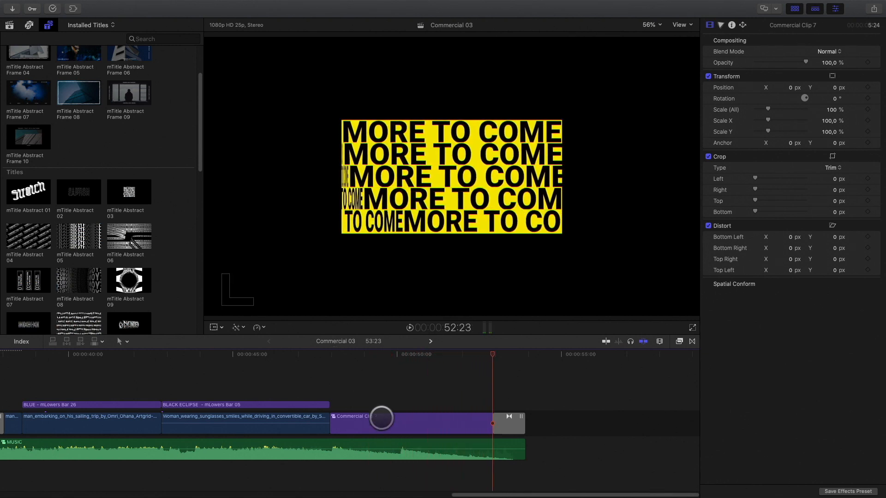
pyautogui.doubleClick(383, 420)
pyautogui.click(209, 414)
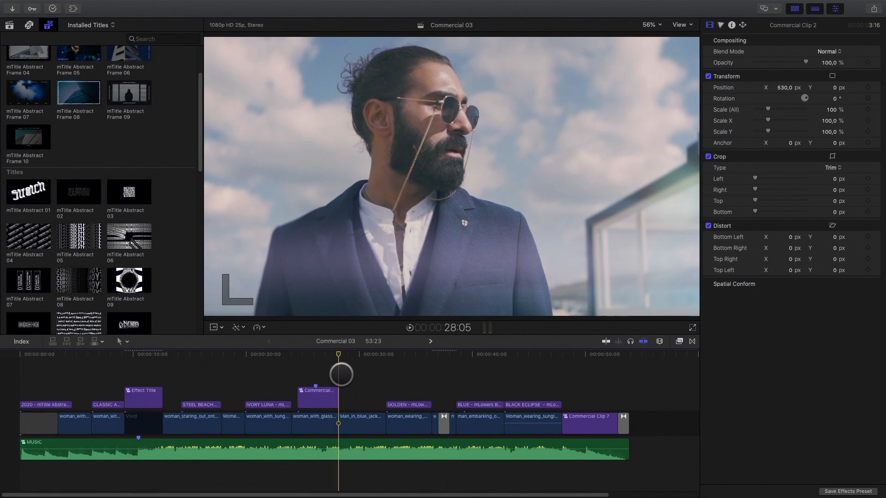
# - Add the mTitle Abstract Frame 10 title above the man in blue jacket clip at 28:05, matching the clip's 4:05 duration
pyautogui.click(341, 385)
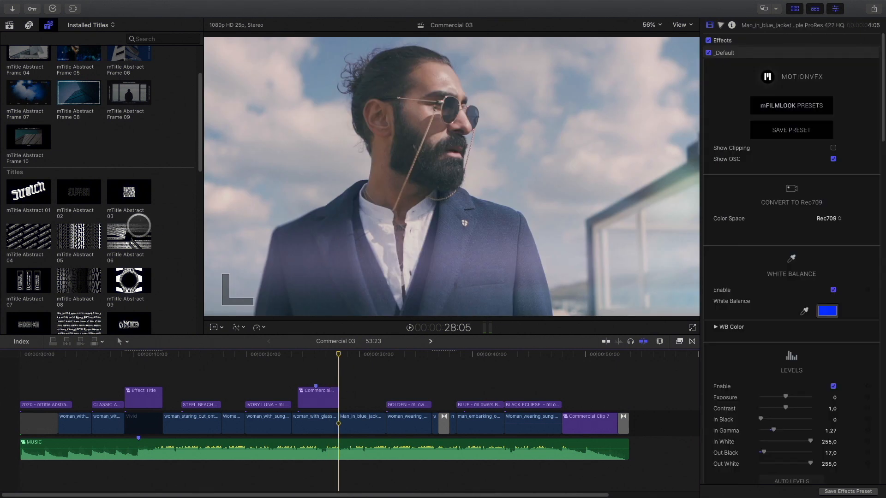
pyautogui.scroll(3, 74, 245)
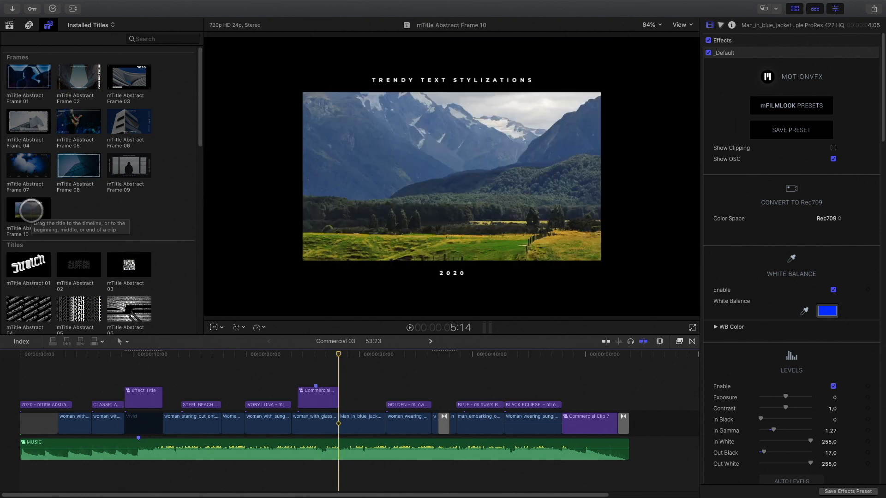
pyautogui.moveTo(30, 210); pyautogui.dragTo(385, 394)
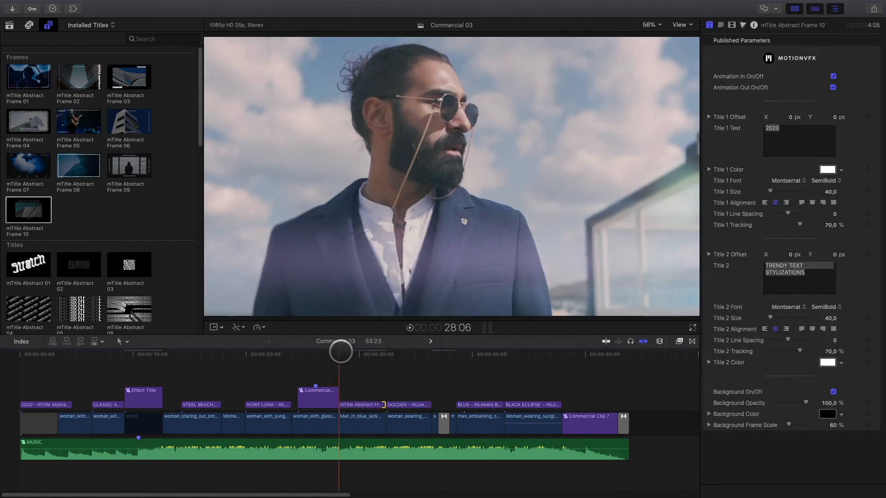
# - Disable the music clip, preview the frame title from 28:05, and park the playhead at 30:12
pyautogui.click(355, 442)
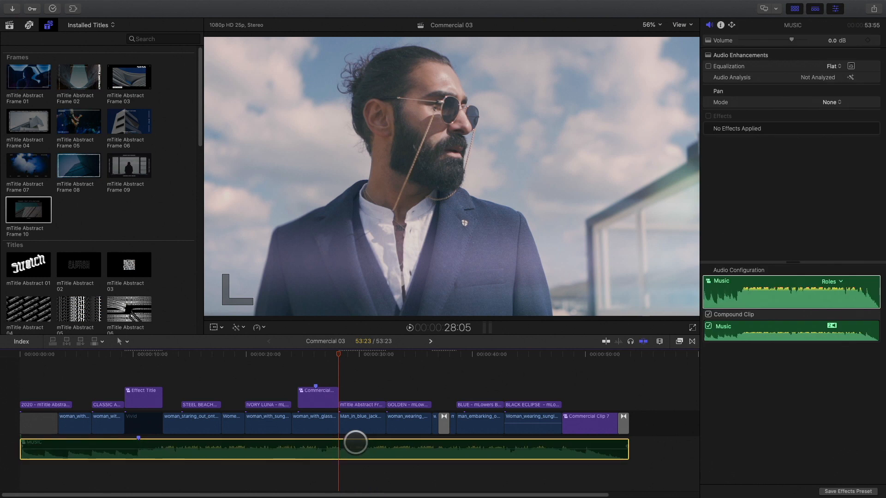
pyautogui.press('space')
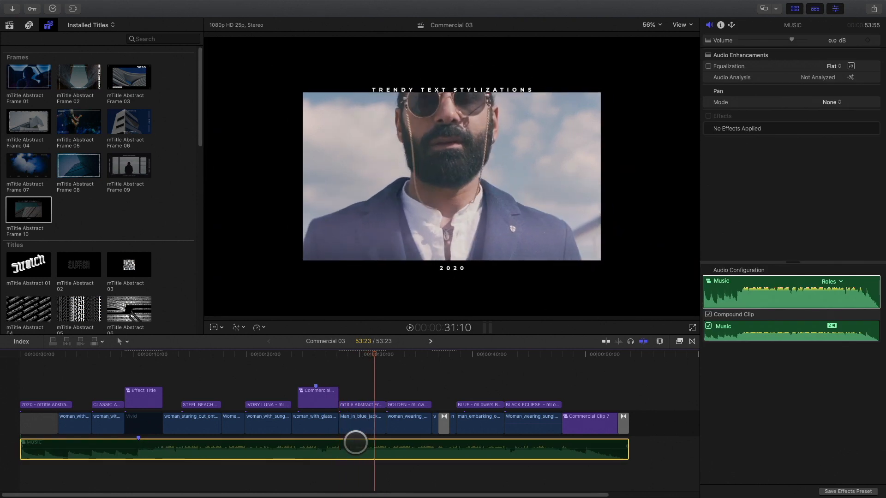
pyautogui.click(356, 353)
# - Set the frame title's Title 1 color to the saved yellow and its Title 2 text to TRENDY CHAINS
pyautogui.click(360, 404)
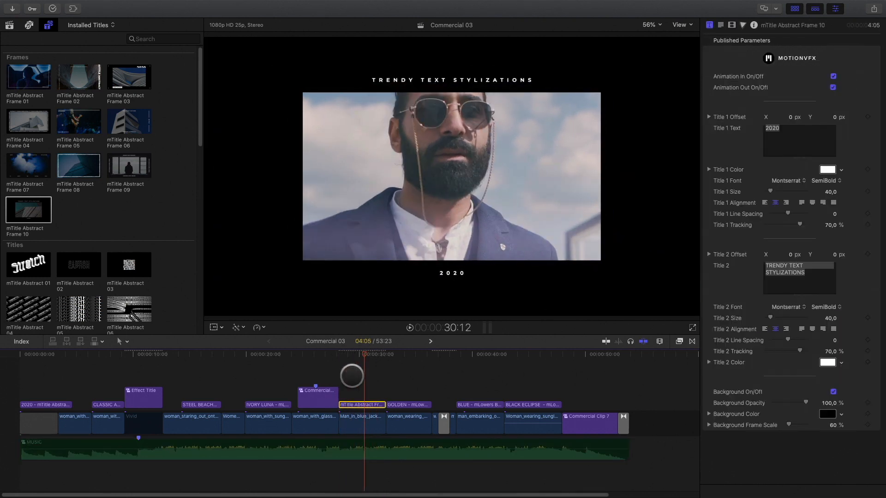
pyautogui.click(829, 173)
pyautogui.click(608, 408)
pyautogui.click(579, 142)
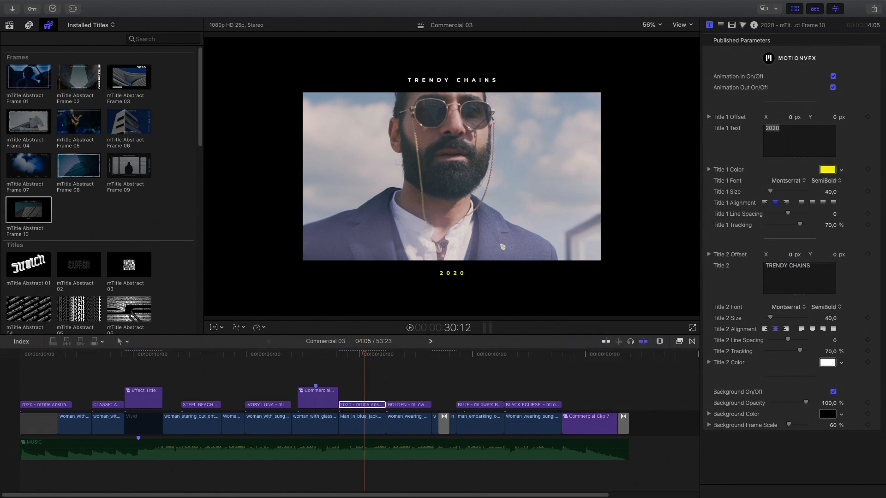
# - Set the frame title's Title 2 color to the saved yellow and its Background Frame Scale to 80%
pyautogui.click(827, 362)
pyautogui.click(608, 406)
pyautogui.click(580, 147)
pyautogui.moveTo(788, 424); pyautogui.dragTo(789, 418)
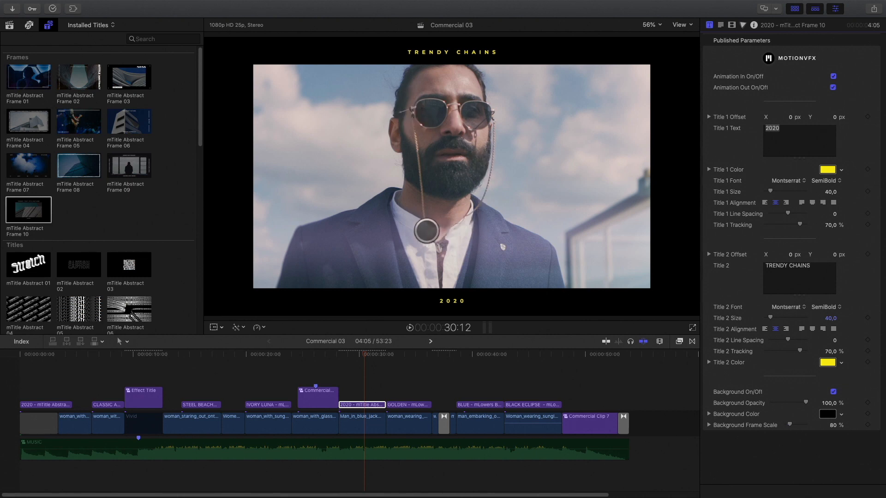
pyautogui.moveTo(360, 355); pyautogui.dragTo(339, 359)
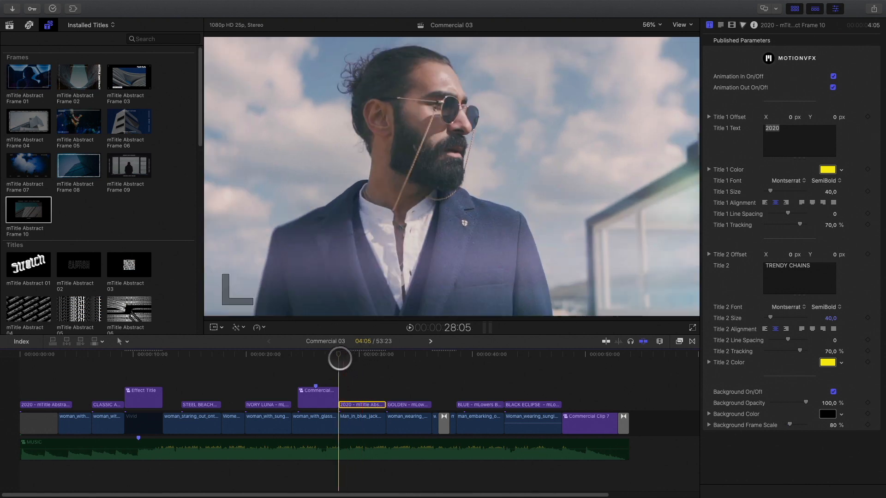
# - Add the mTitle Abstract 06 title at 36:11 and trim it to 2:04, ending where the BLUE lower third begins
pyautogui.click(429, 372)
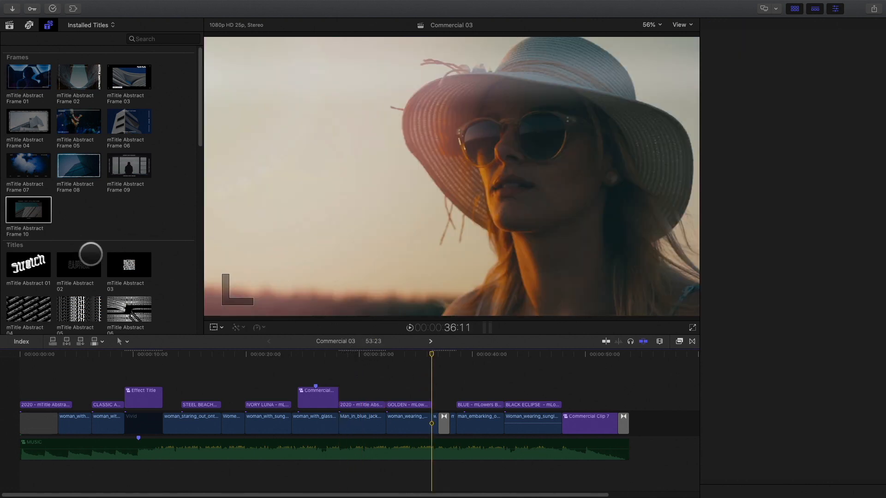
pyautogui.scroll(-3, 90, 256)
pyautogui.scroll(-3, 91, 253)
pyautogui.click(130, 190)
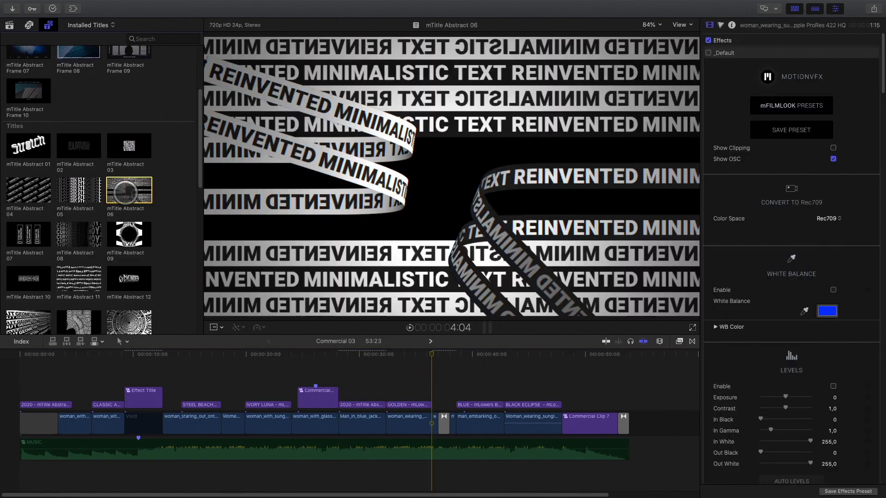
pyautogui.moveTo(130, 190); pyautogui.dragTo(433, 388)
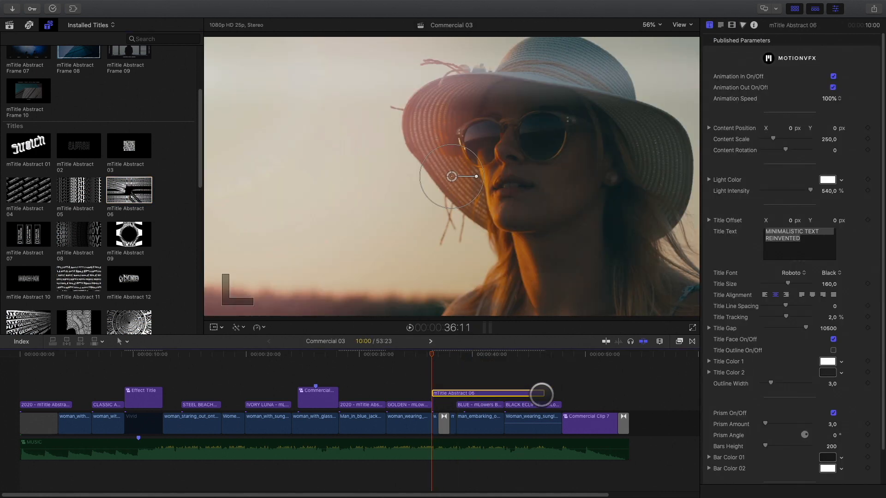
pyautogui.moveTo(543, 393); pyautogui.dragTo(456, 400)
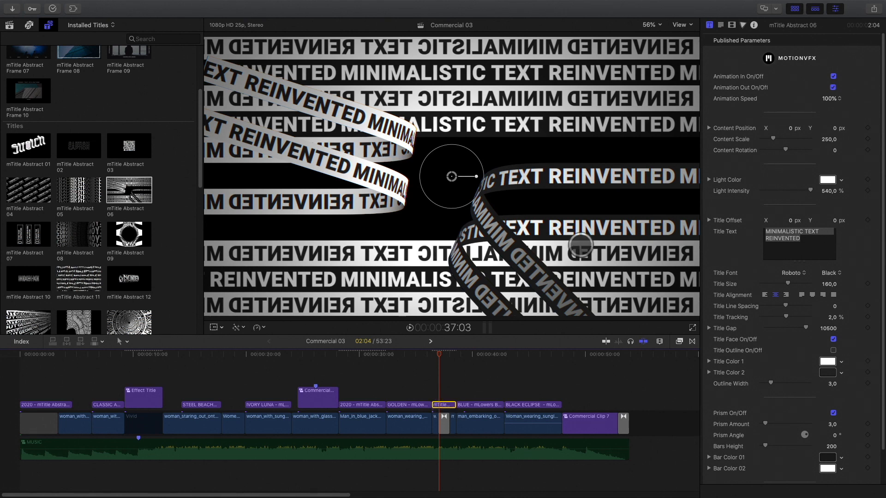
# - Replace the mTitle Abstract 06 Title Text with NEW YORK - LONDON - PARIS - MILAN - ZYWIEC -
pyautogui.click(795, 254)
pyautogui.write('NEW YOR')
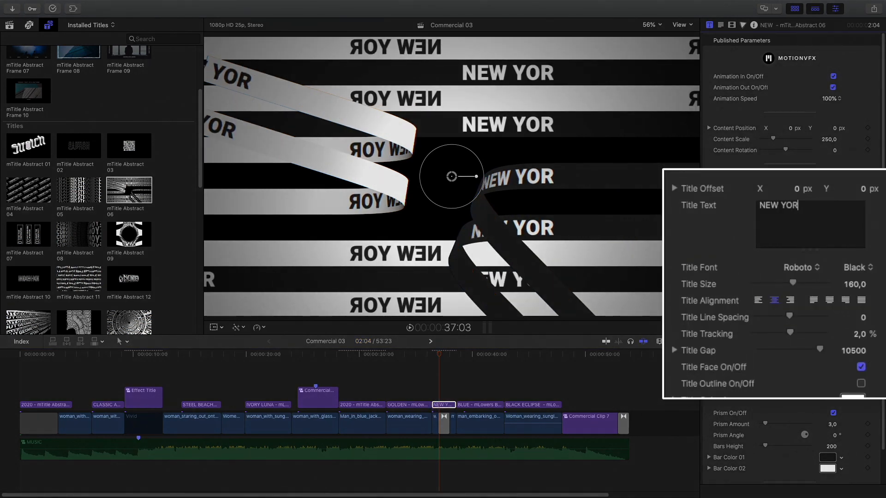
pyautogui.write('K - LONDON')
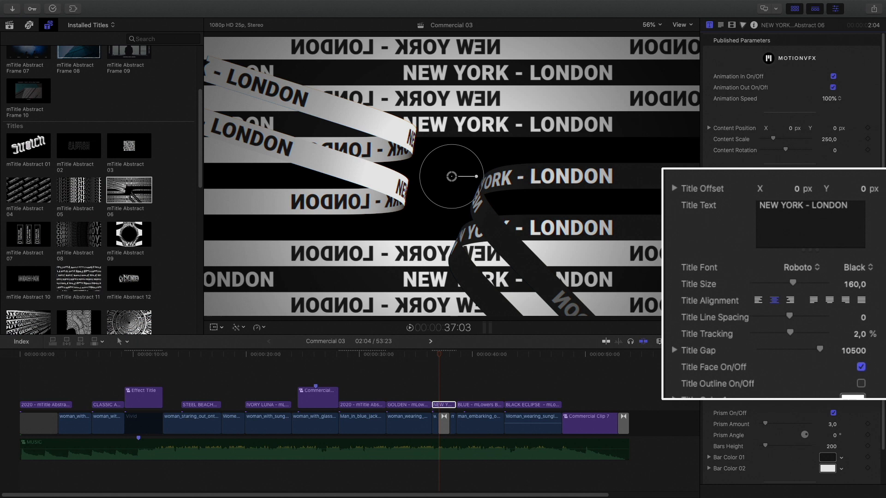
pyautogui.write(' - PARIS - MILAN')
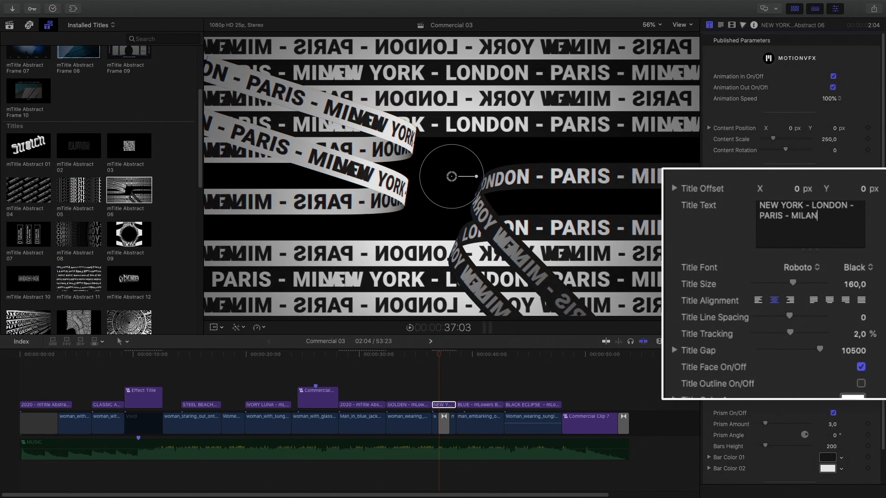
pyautogui.write(' - ZYWIEC')
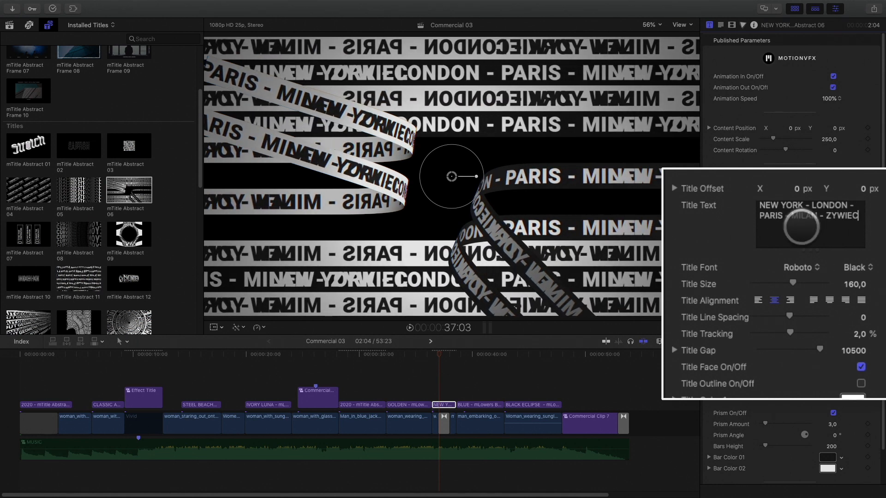
pyautogui.write(' -')
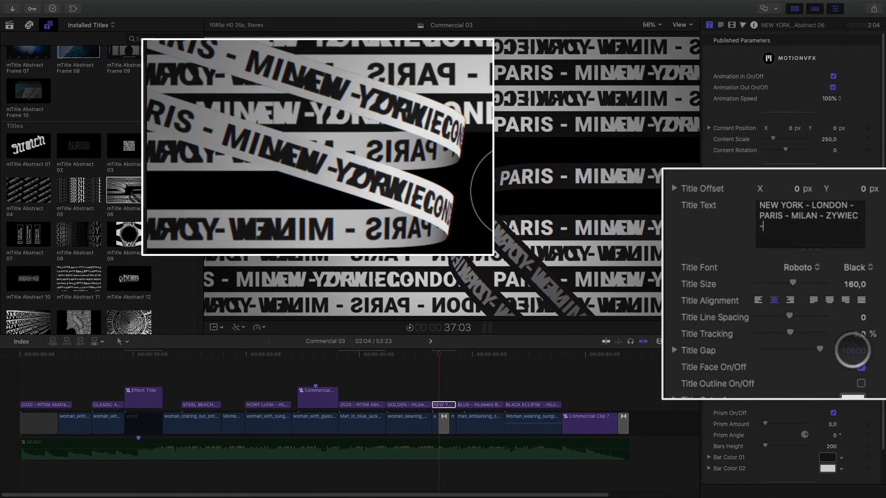
# - Set the city title's Title Gap to 15411 to separate the repeated text, and change its font to Barlow Regular
pyautogui.moveTo(852, 348); pyautogui.dragTo(828, 328)
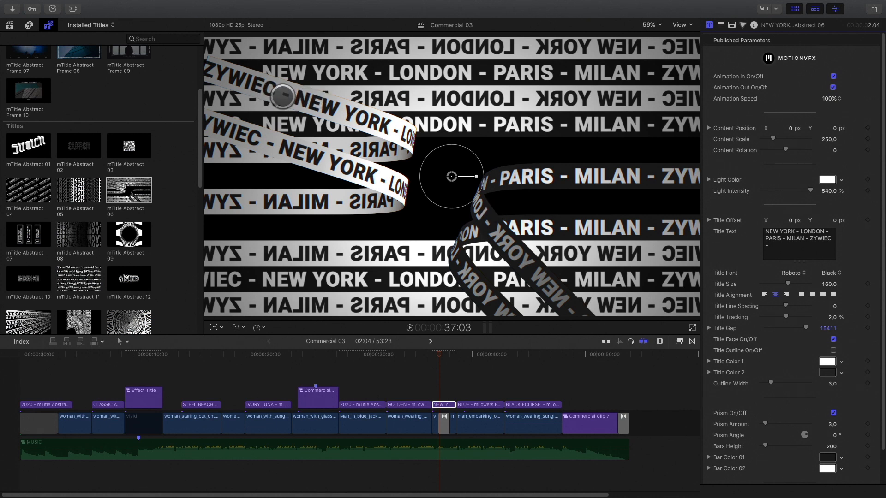
pyautogui.click(793, 273)
pyautogui.click(818, 376)
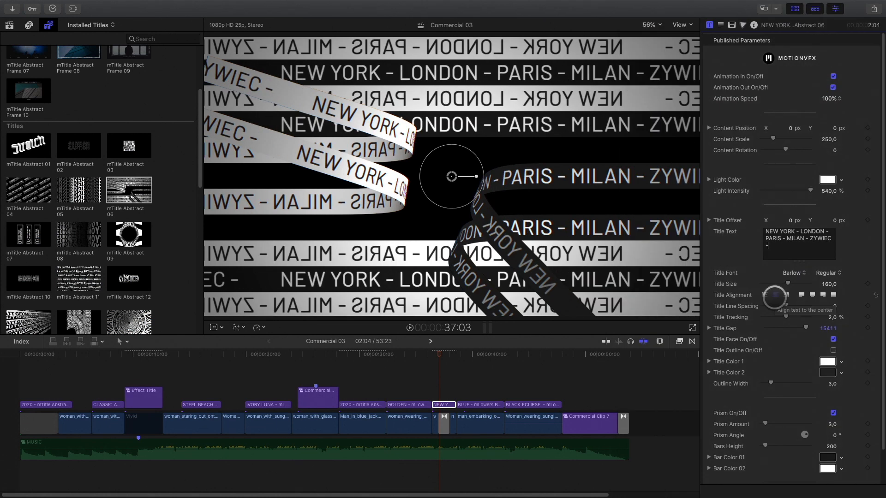
# - Set the city title's Title Color 1 and Bar Color 02 to the saved yellow
pyautogui.click(827, 361)
pyautogui.click(615, 406)
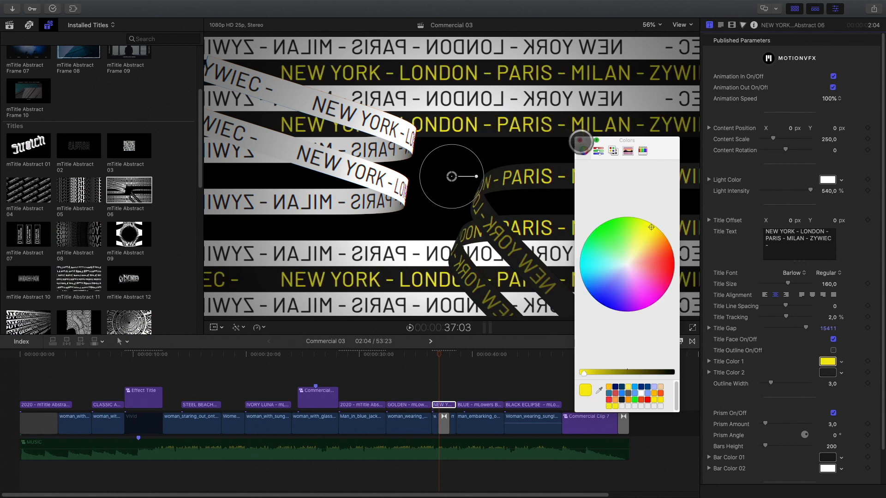
pyautogui.click(580, 139)
pyautogui.scroll(-2, 778, 322)
pyautogui.click(827, 432)
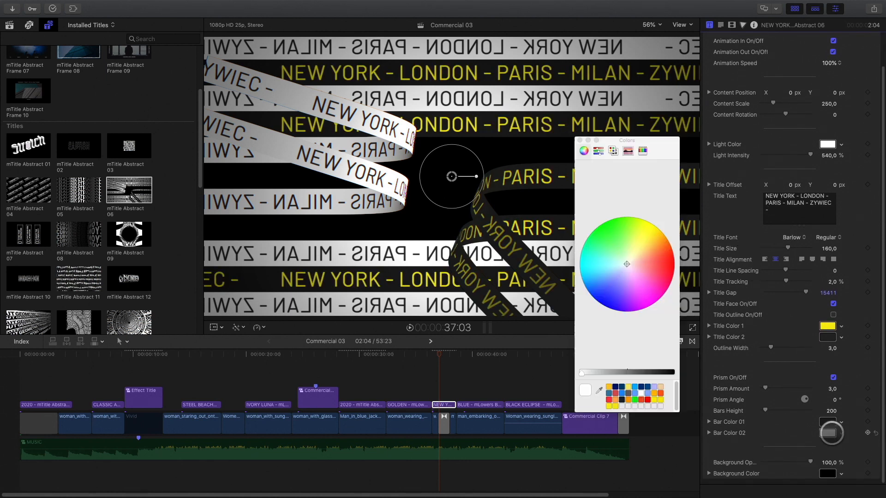
pyautogui.click(614, 406)
pyautogui.click(580, 140)
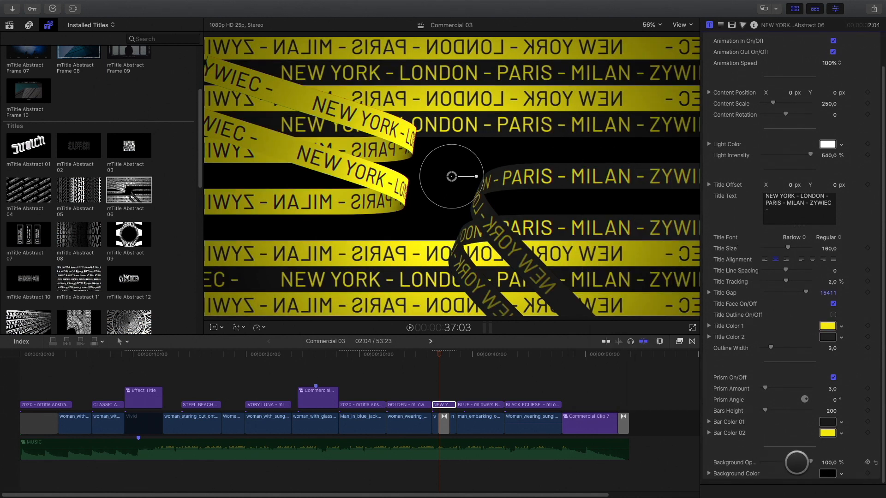
# - Set the city title's Background Color to the saved yellow and its Background Opacity to 17,14%
pyautogui.click(796, 462)
pyautogui.click(827, 473)
pyautogui.click(615, 406)
pyautogui.click(579, 140)
pyautogui.moveTo(795, 462); pyautogui.dragTo(769, 460)
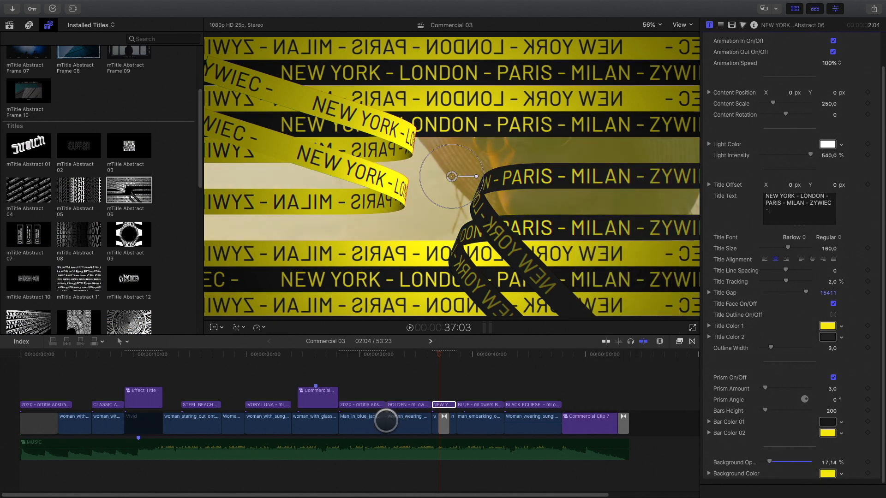
# - Turn off the city title's Prism and set its Light Intensity to 380,57%, previewing the title from 36:11
pyautogui.click(434, 355)
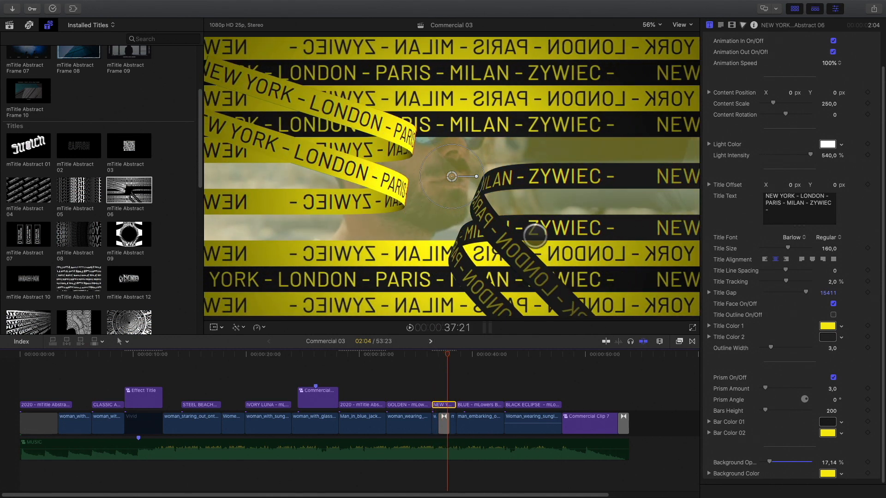
pyautogui.click(833, 377)
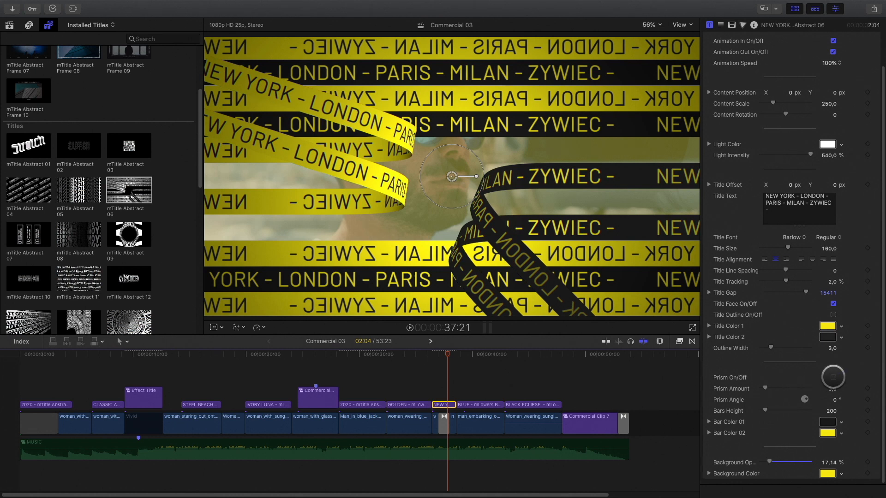
pyautogui.moveTo(810, 155)
pyautogui.mouseDown()
pyautogui.moveTo(797, 156)
pyautogui.moveTo(808, 156)
pyautogui.mouseUp()
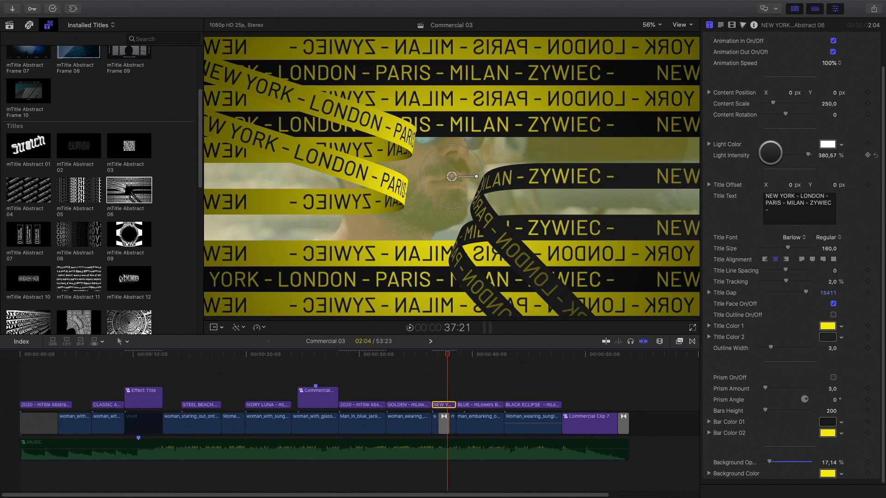
pyautogui.click(431, 354)
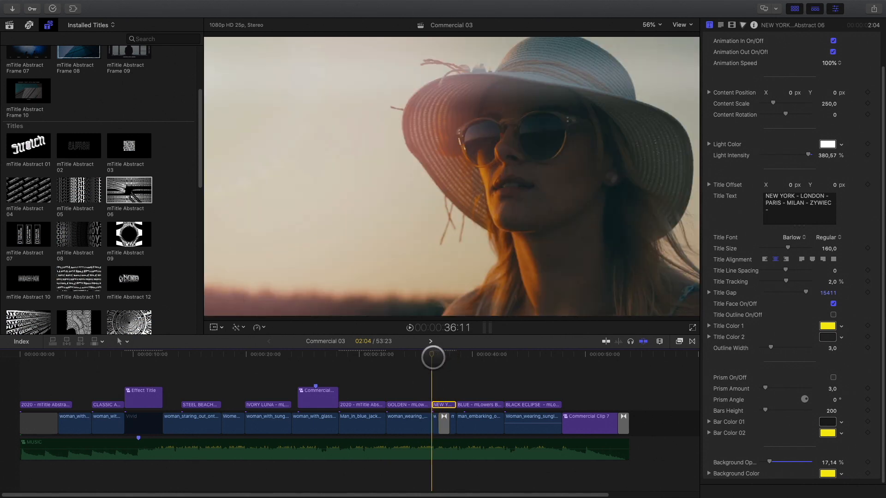
pyautogui.press('space')
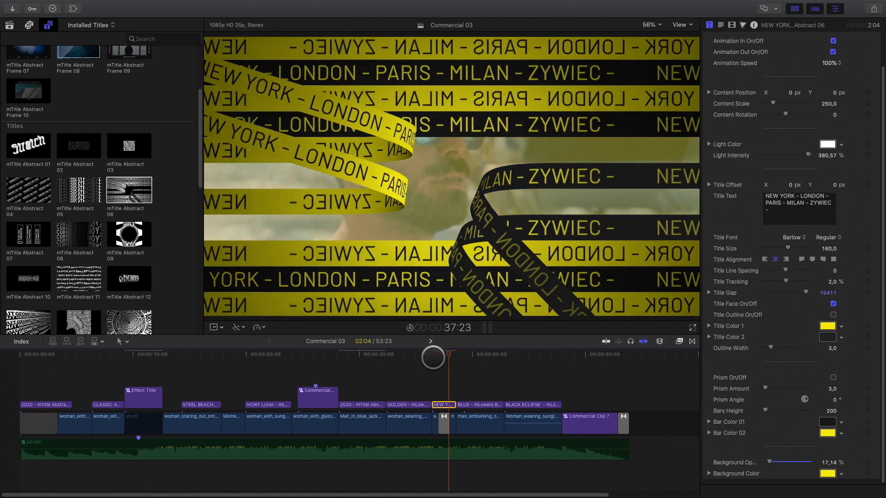